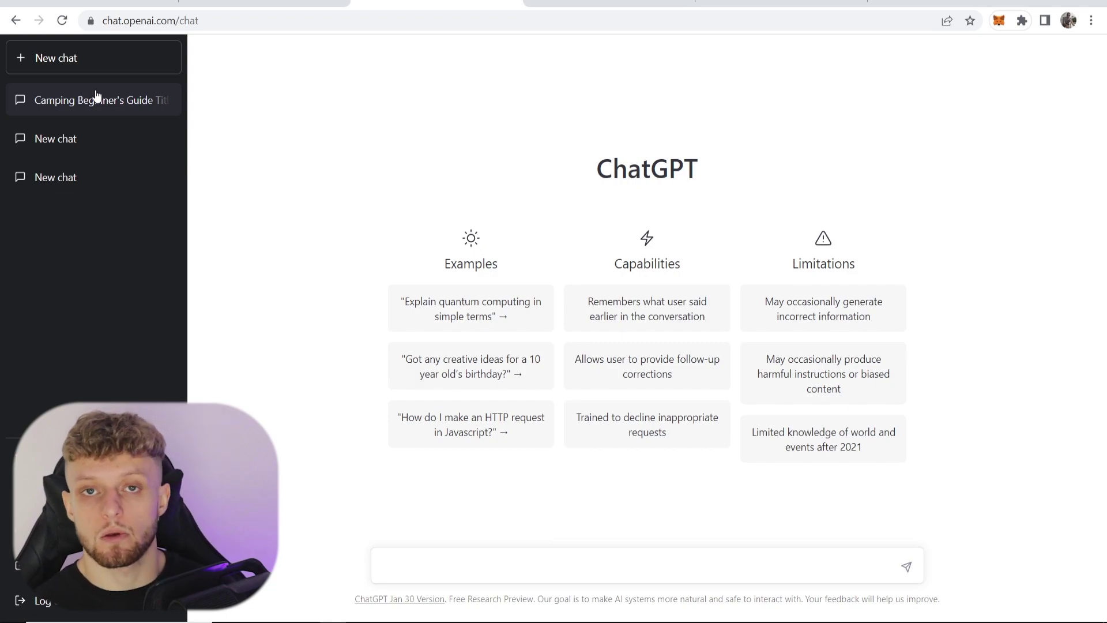
Step: Ask ChatGPT for a beginners' camping book title, then request five more suggestions
mouse_move(701, 173)
left_mouse_down()
mouse_move(605, 170)
mouse_move(591, 119)
left_mouse_up()
left_click(786, 167)
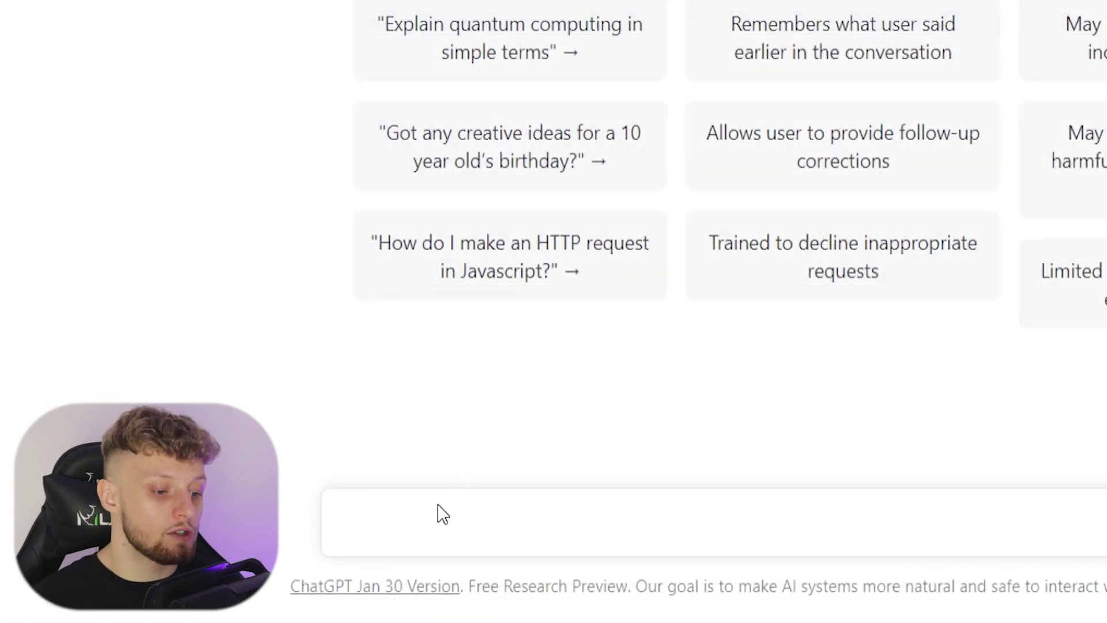
left_click(434, 561)
type("get")
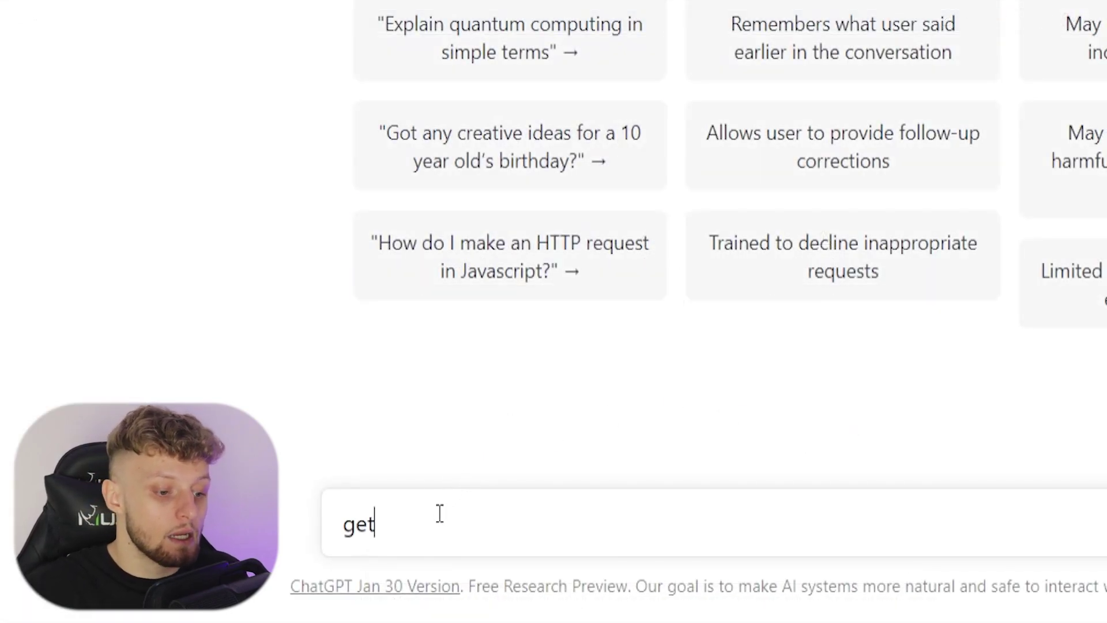
key("BackSpace")
key("BackSpace")
type("ive me a title for ")
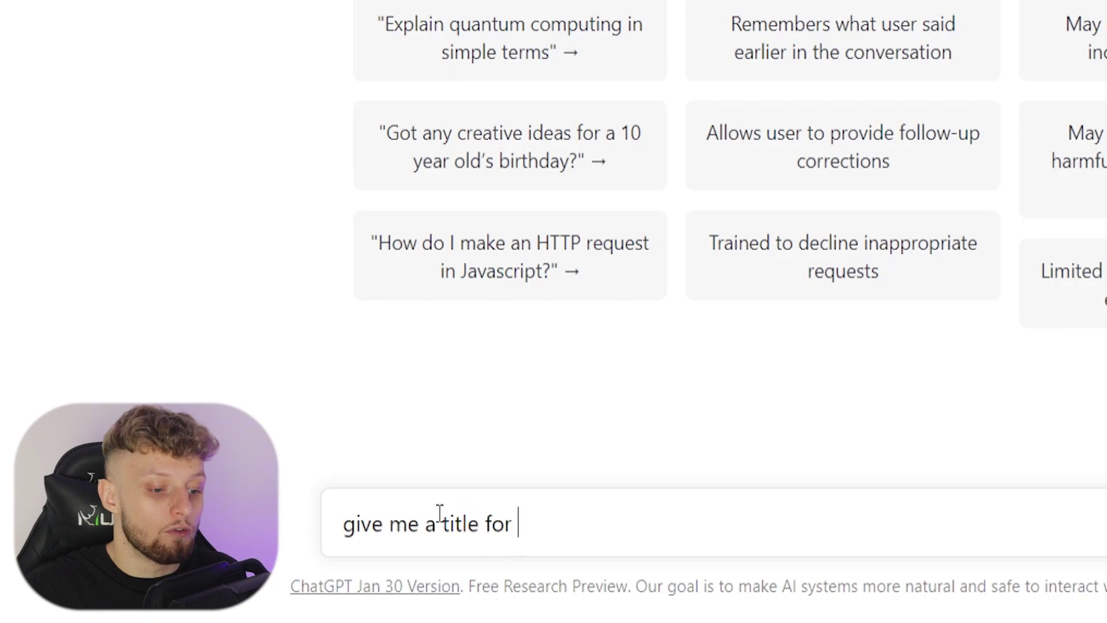
type("a book about camp")
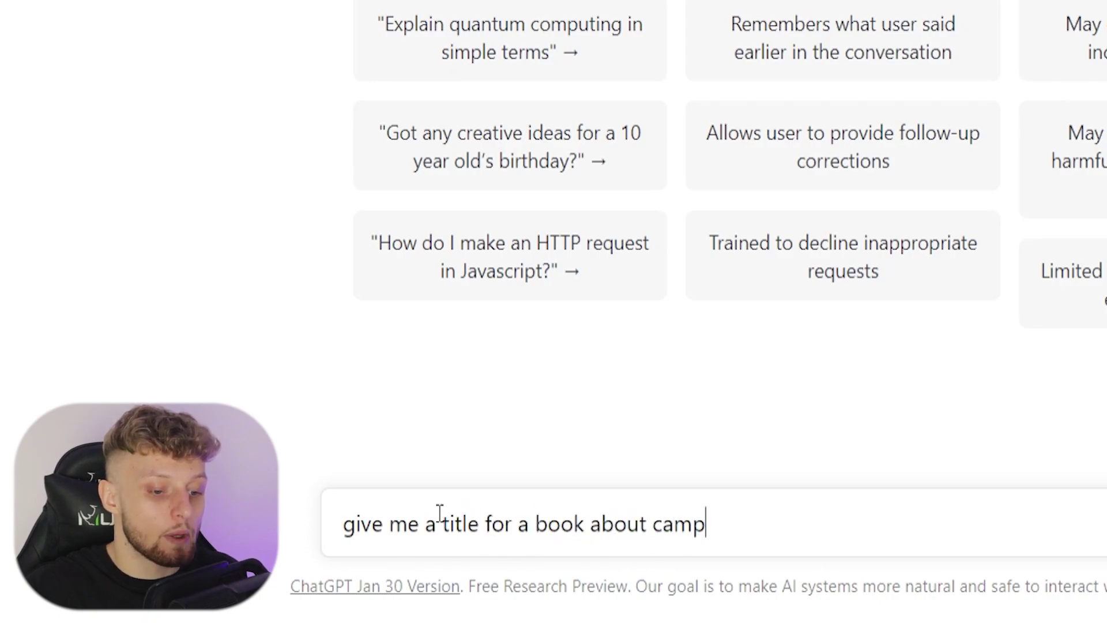
type("ing for beginner")
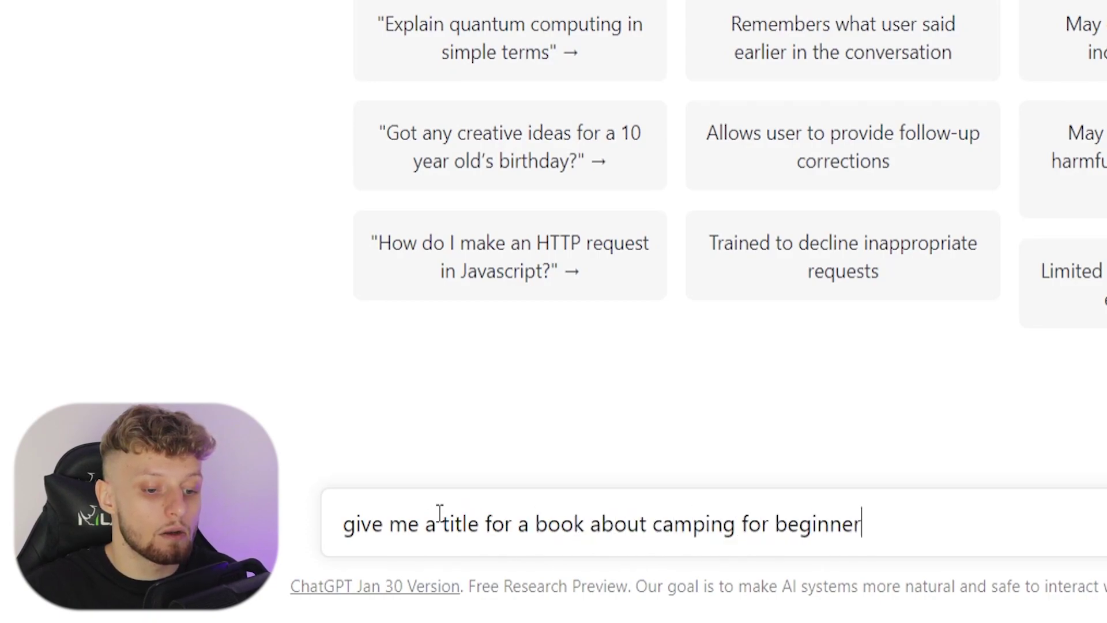
type("s")
key("Return")
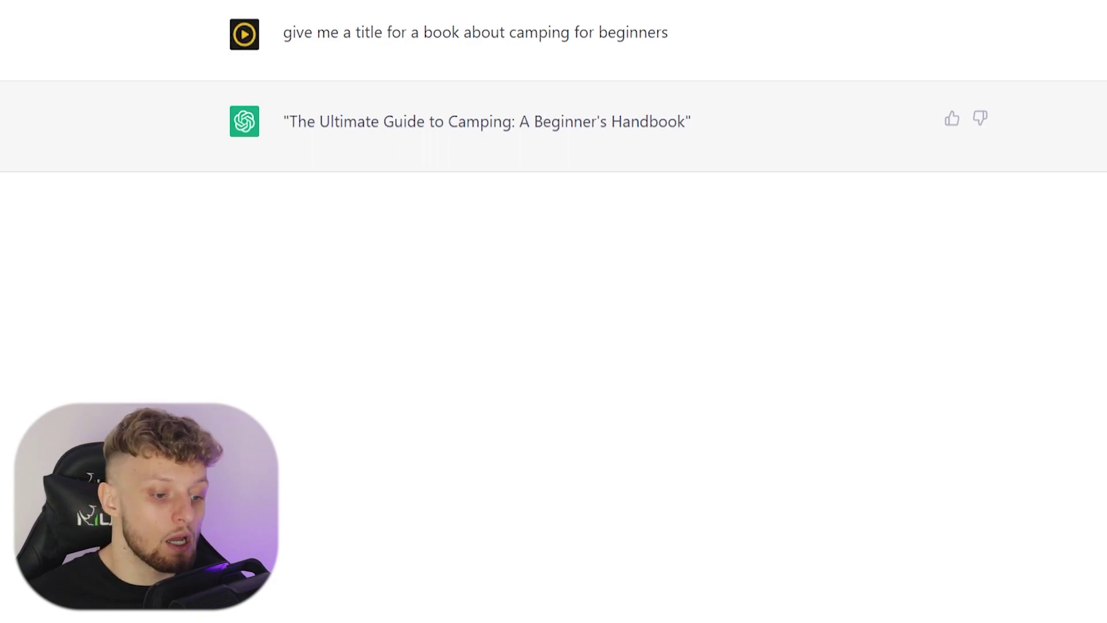
type("give me")
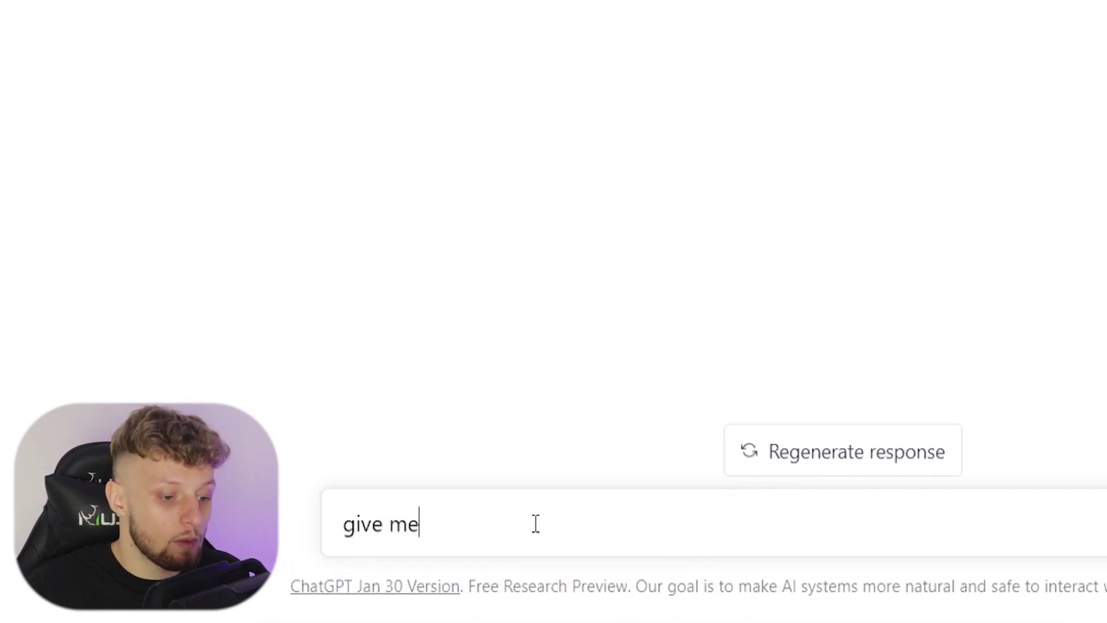
type(" 5 more")
key("Return")
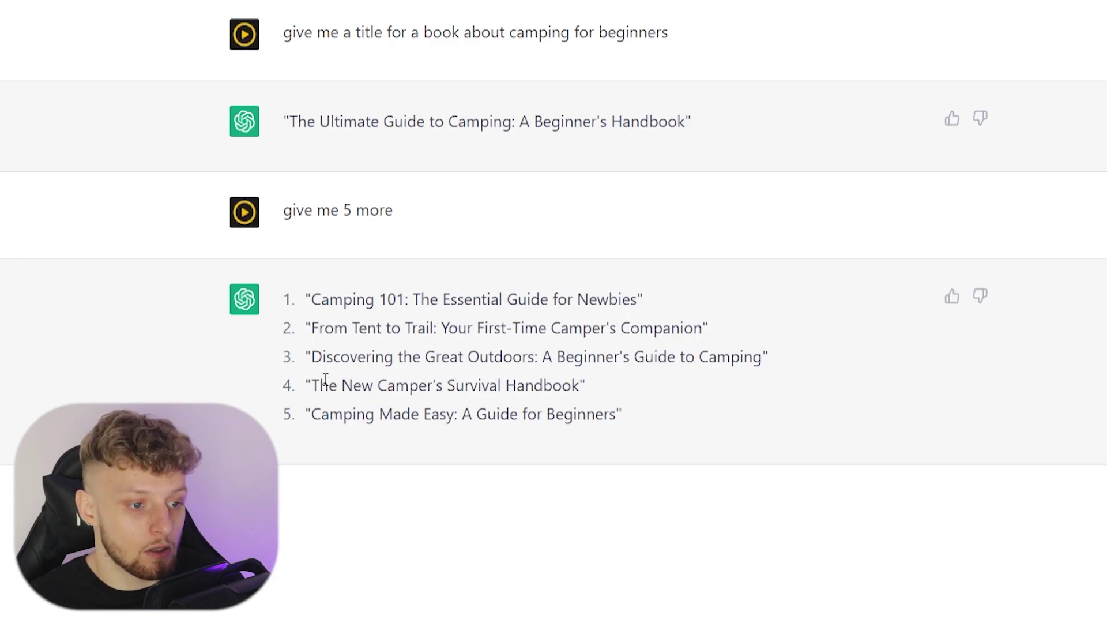
Step: Select the 'Camping Made Easy: A Guide for Beginners' title in the reply
left_click_drag(312, 416, 618, 413)
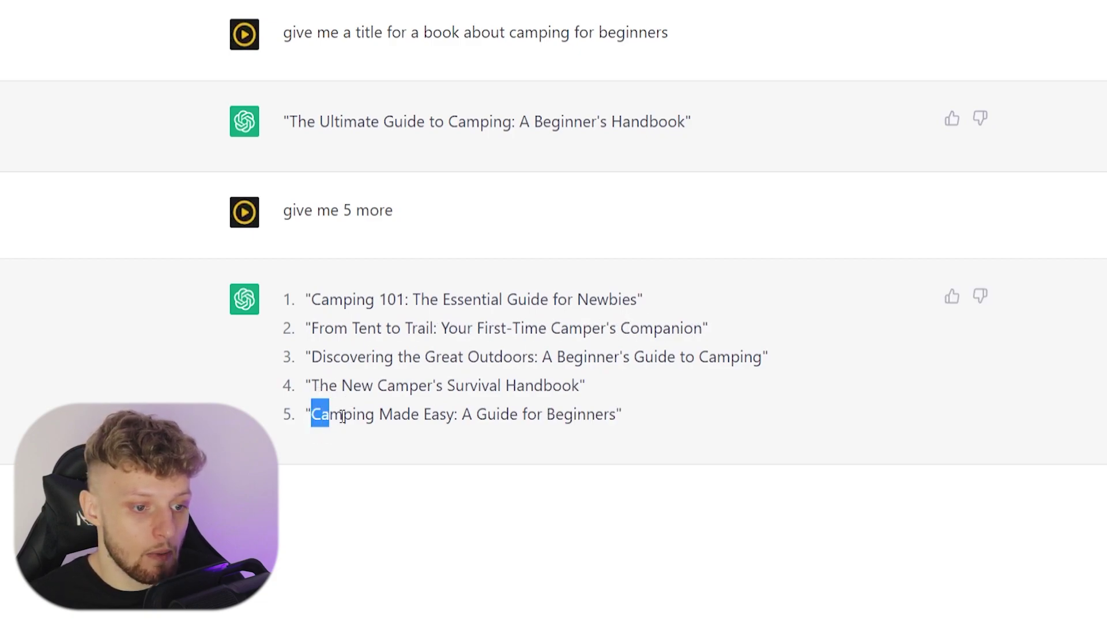
left_click(619, 437)
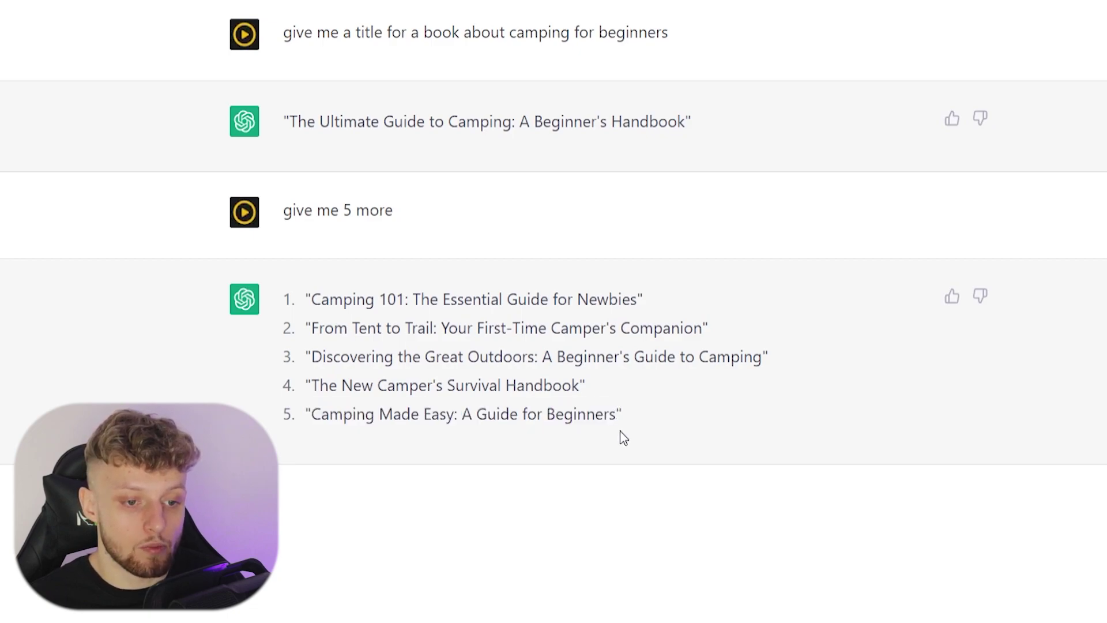
left_click_drag(615, 416, 308, 419)
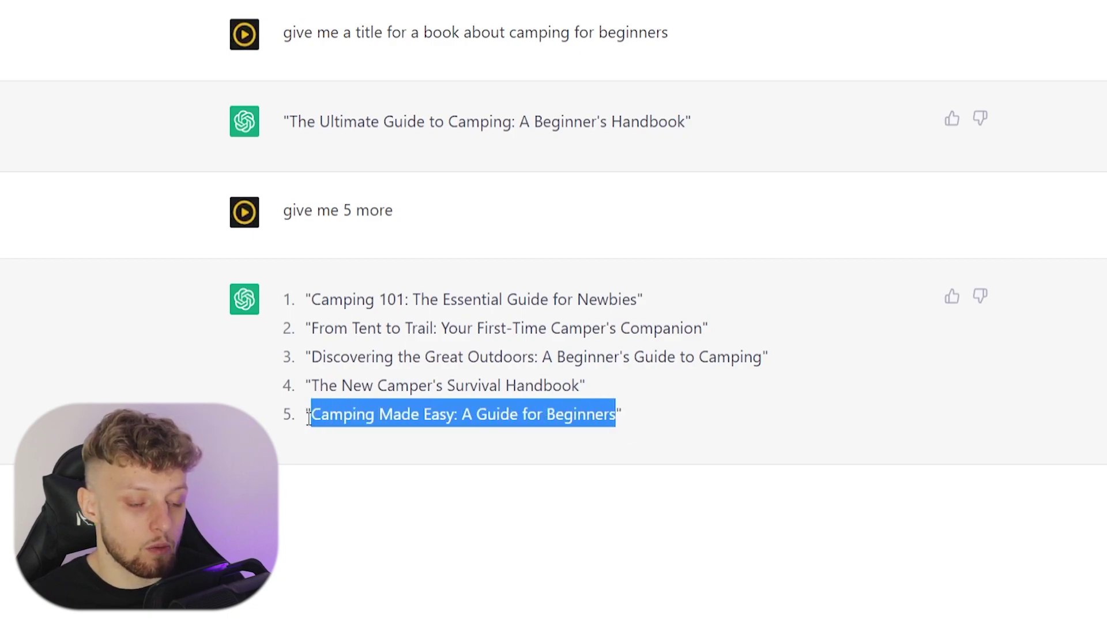
Step: Ask ChatGPT to make the 'From Tent to Trail' title shorter by pasting it into the prompt
left_click(493, 278)
scroll(493, 278, "down", 3)
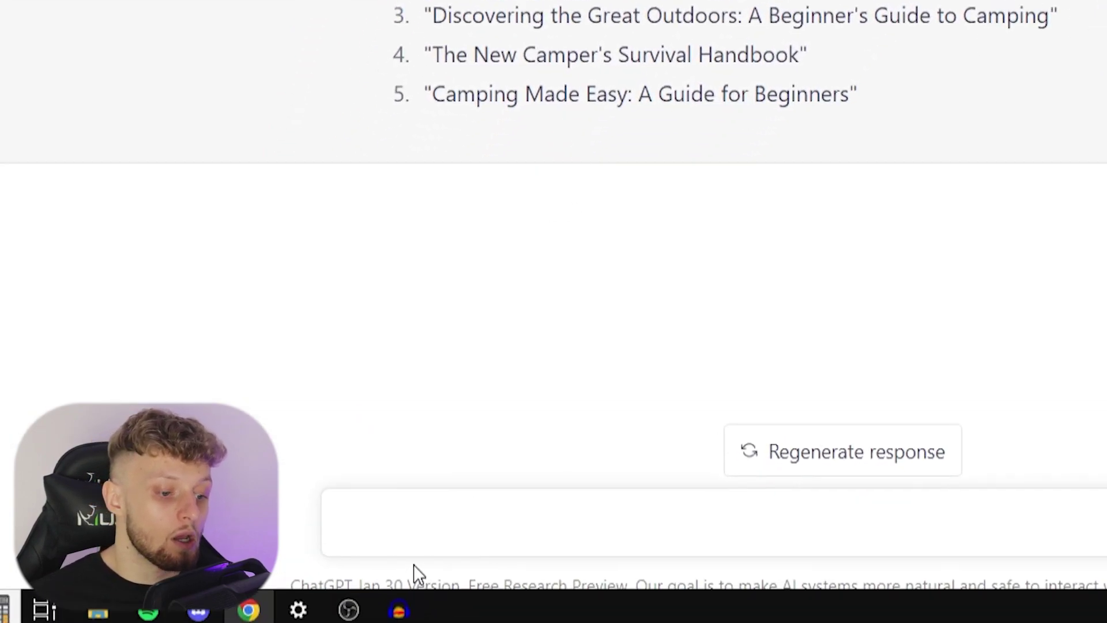
left_click(429, 529)
type("make")
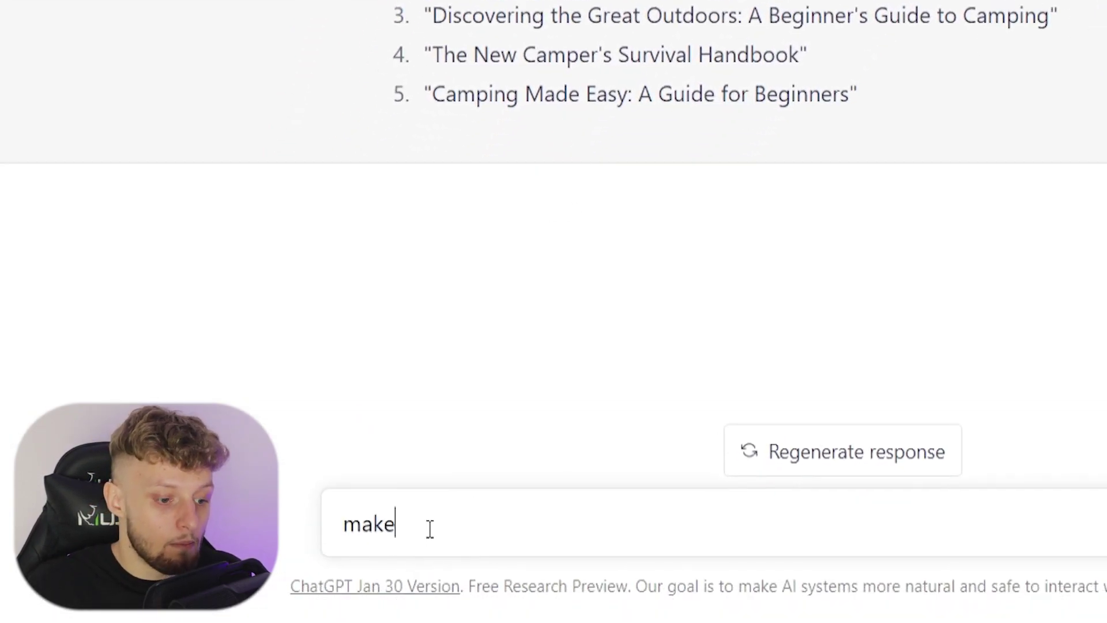
type(" this one shorter")
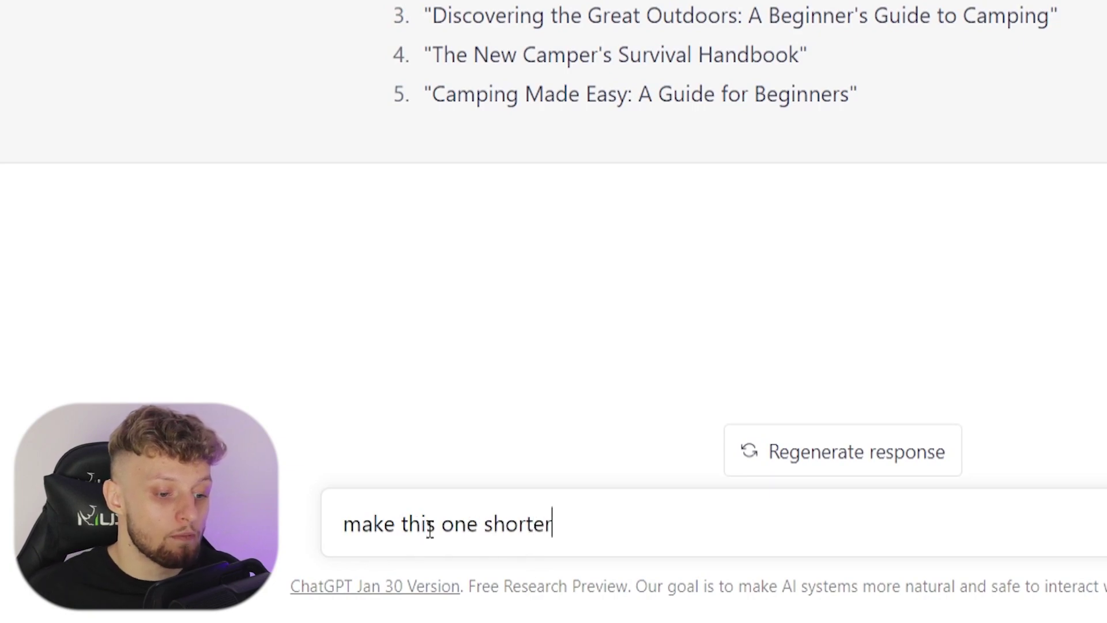
left_click_drag(424, 15, 495, 14)
left_click(494, 15)
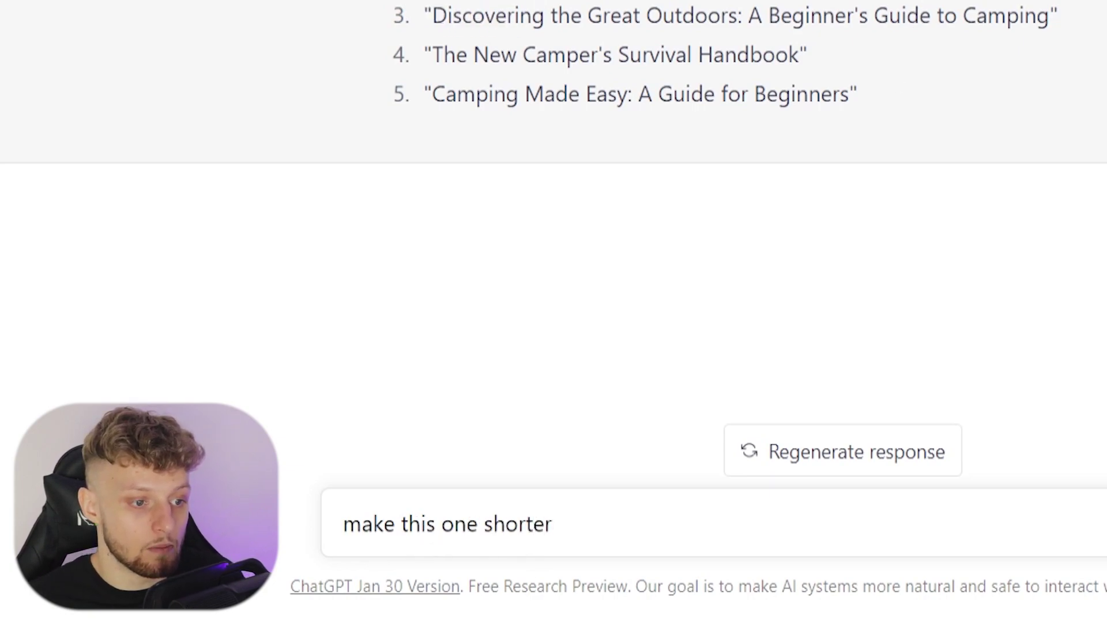
left_click(672, 534)
key("ctrl+v")
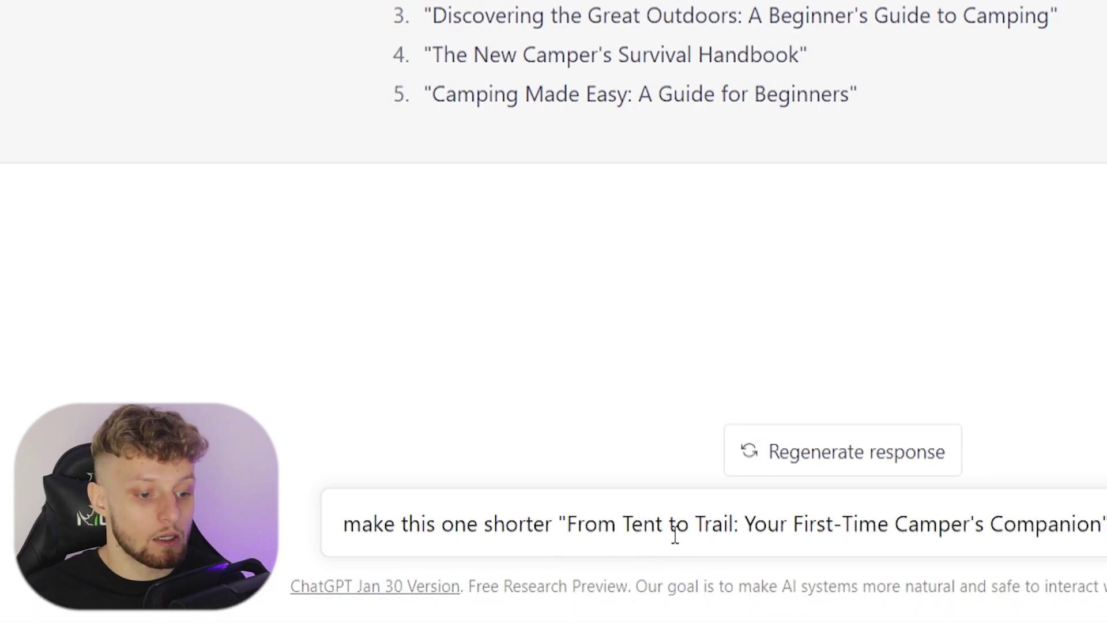
key("Return")
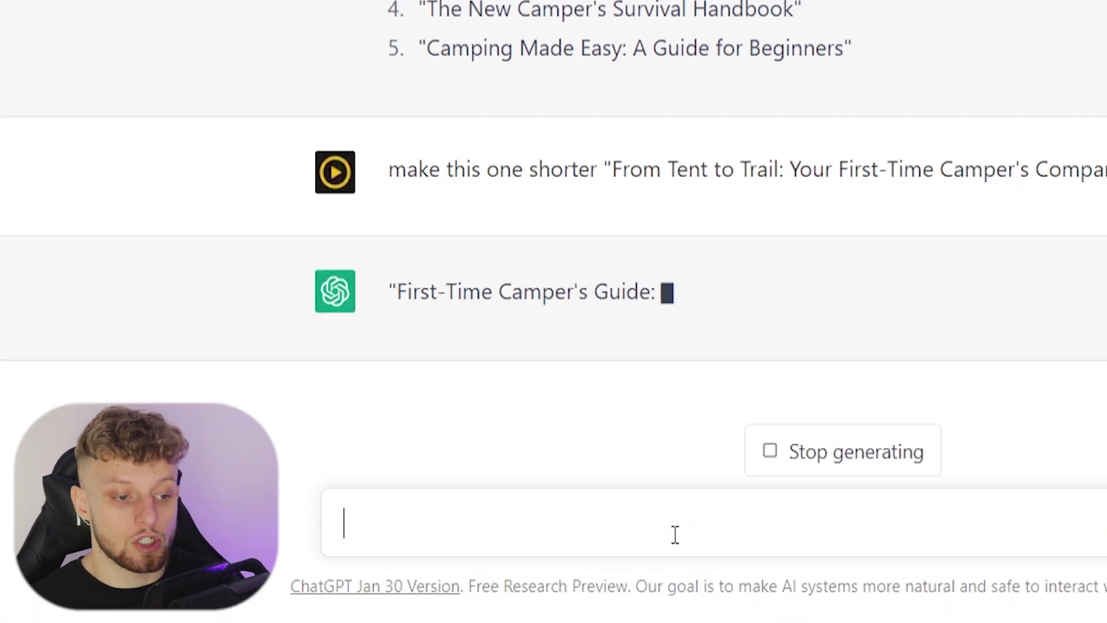
Step: Copy the 'Camping Made Easy: A Guide for Beginners' title from the reply
left_click_drag(837, 278, 376, 303)
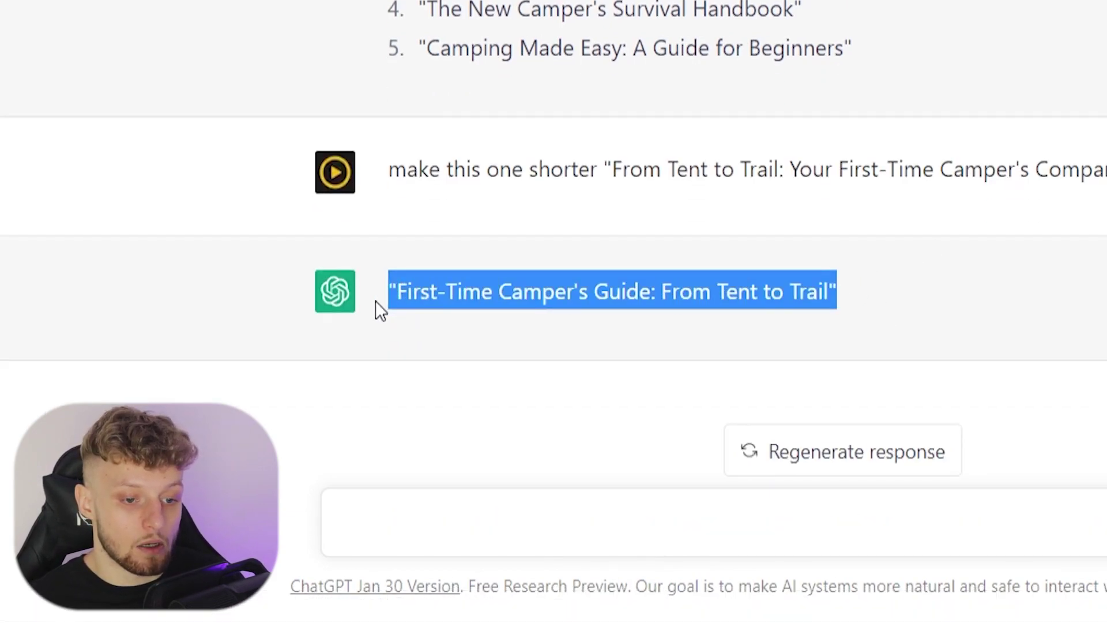
left_click(736, 275)
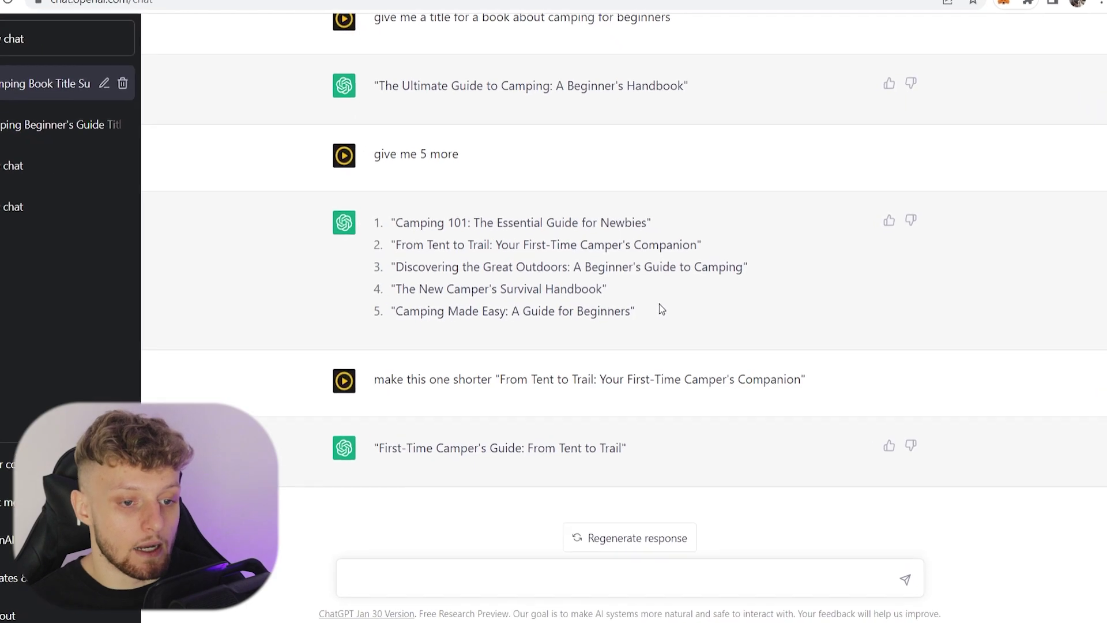
left_click_drag(587, 308, 365, 312)
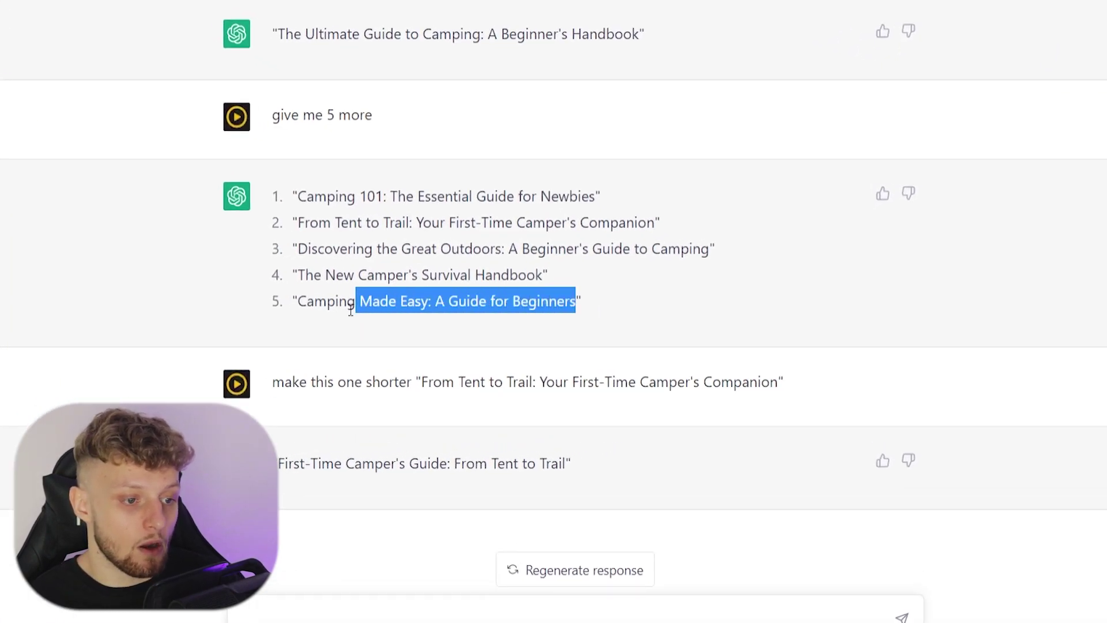
left_click_drag(274, 463, 601, 469)
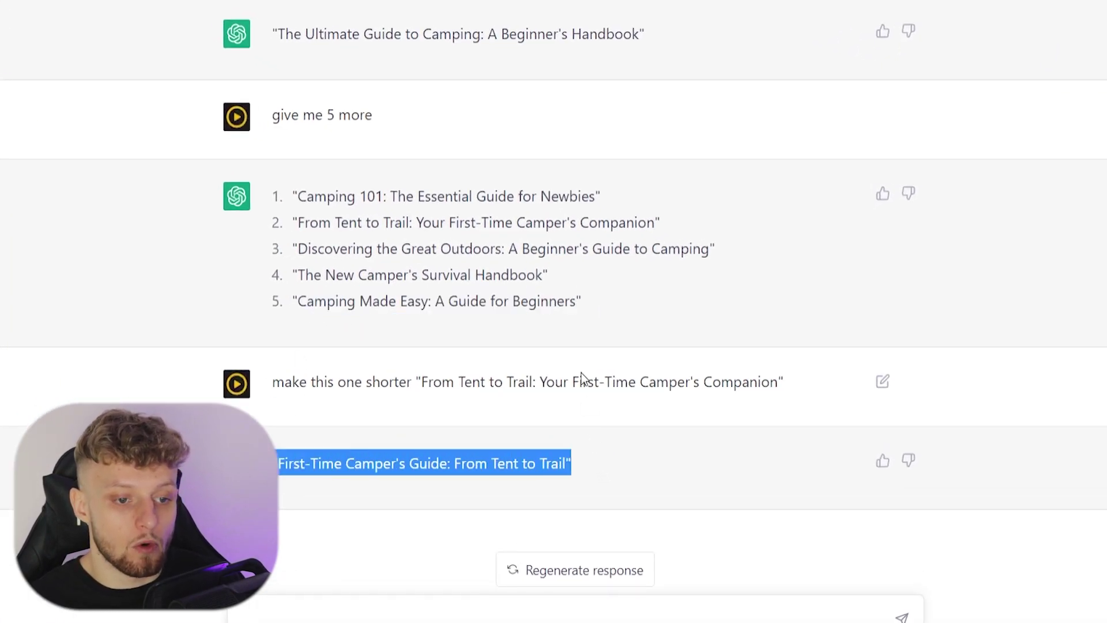
left_click_drag(610, 301, 296, 305)
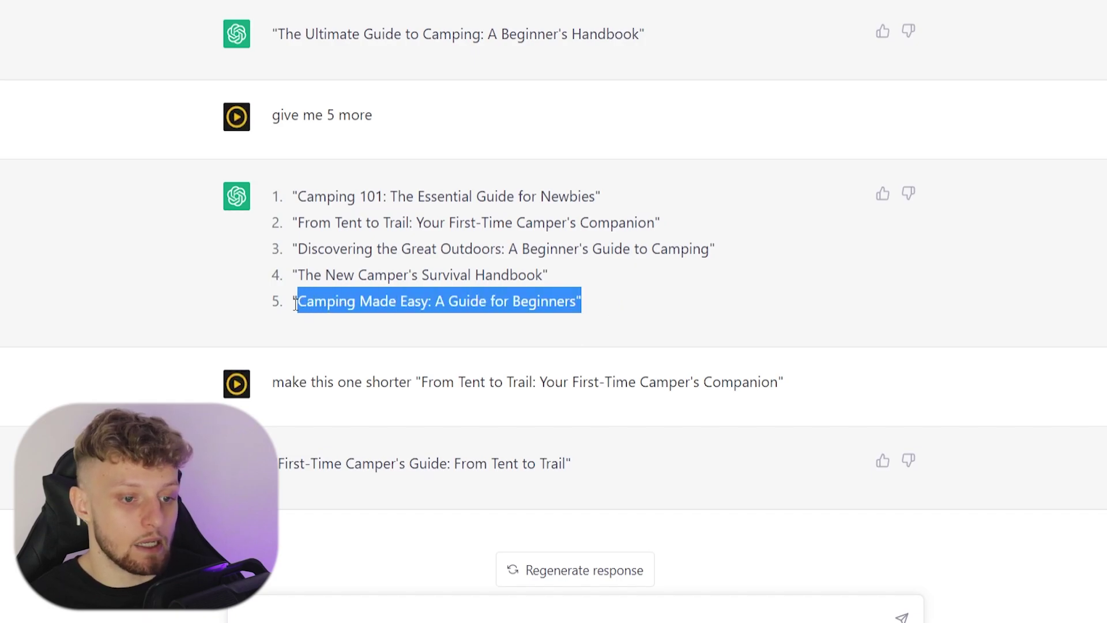
right_click(292, 302)
left_click(372, 314)
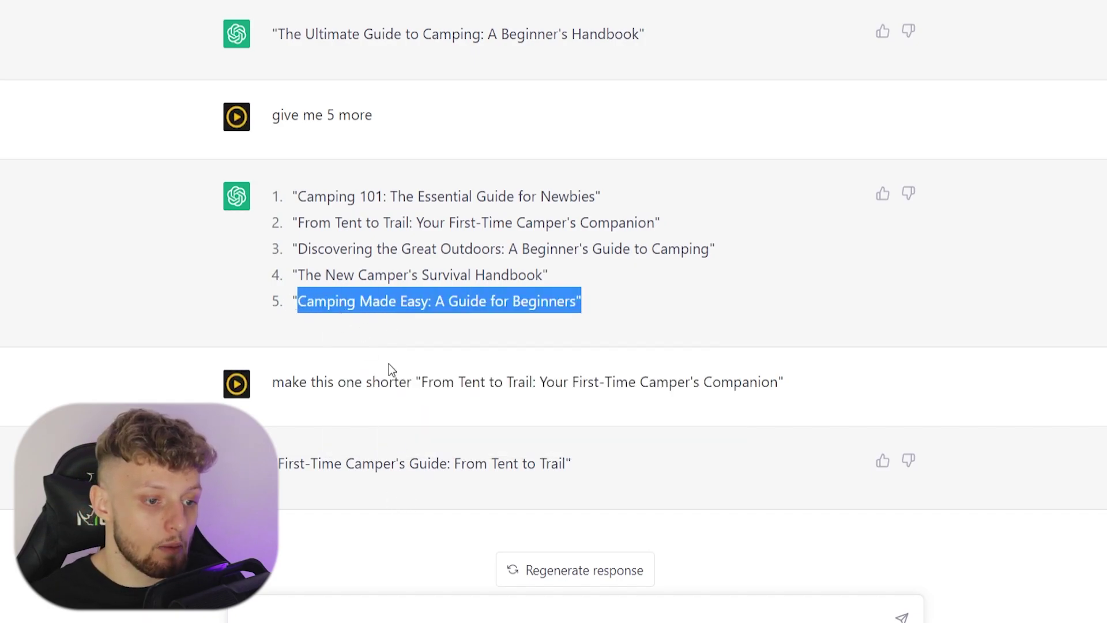
Step: Request five chapters for a book about 'Camping Made Easy: A Guide for Beginners', pasted in quotes
left_click(356, 611)
type("g")
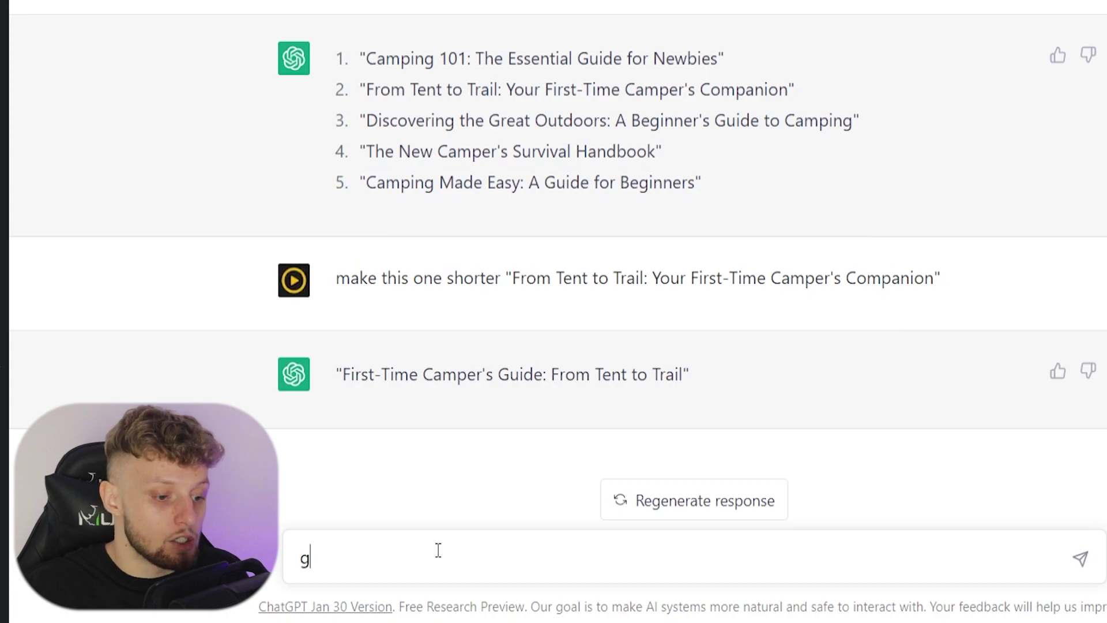
type("enerate 5 chap")
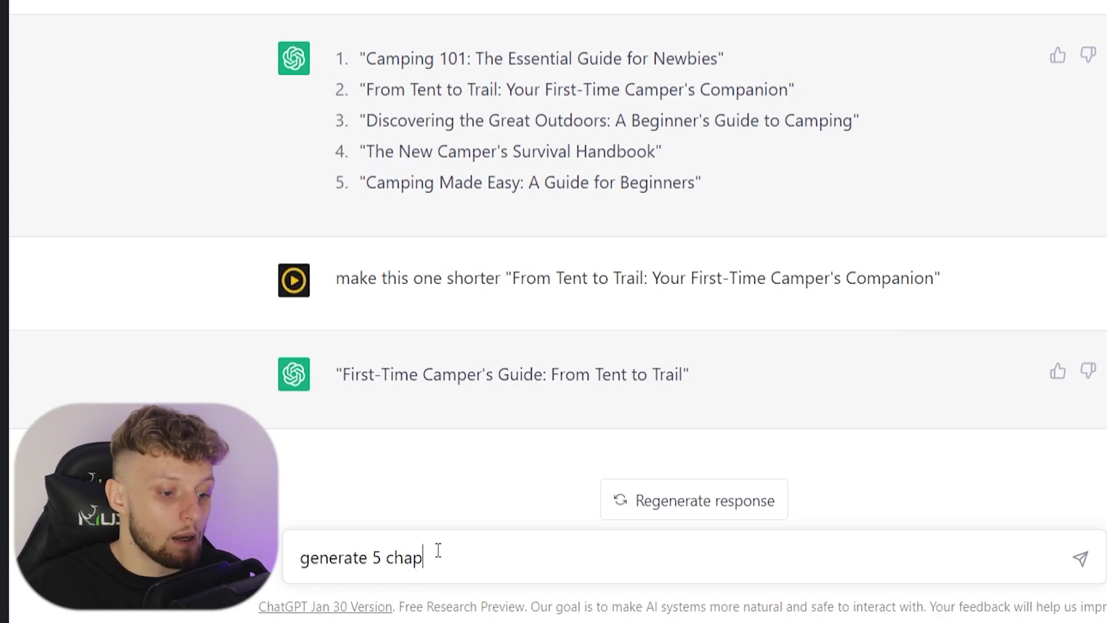
type("ters for a")
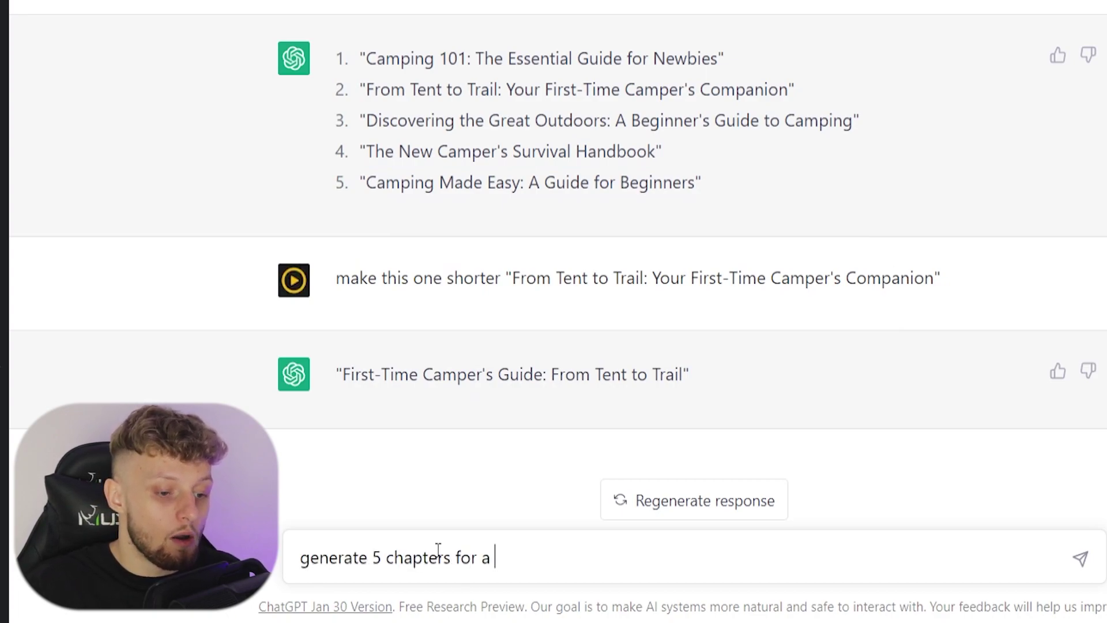
type(" book about")
key("ctrl+v")
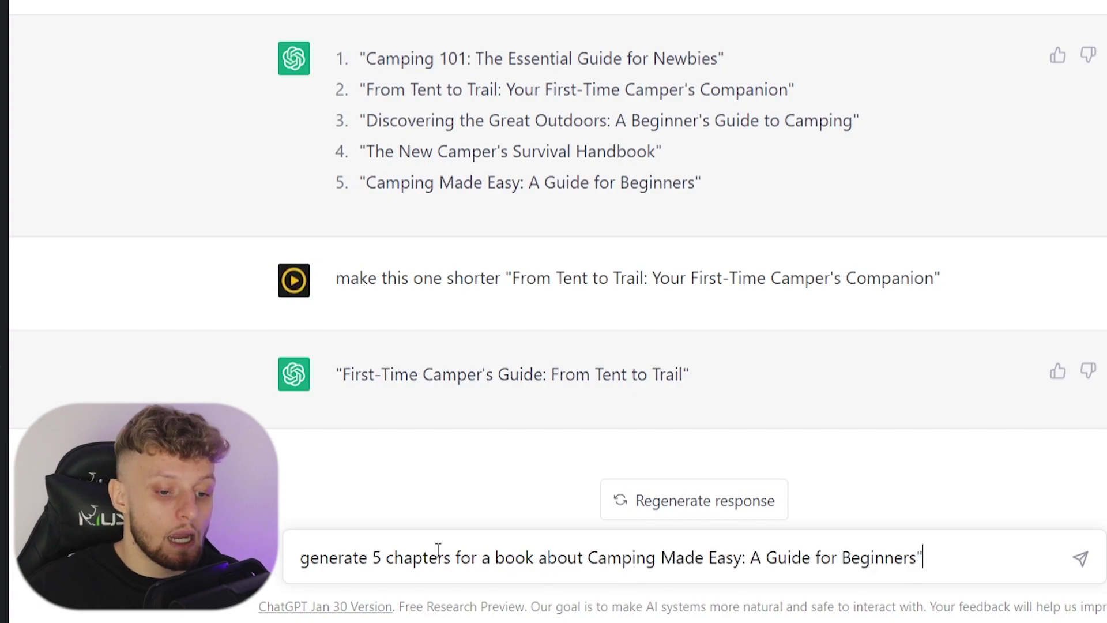
key("BackSpace")
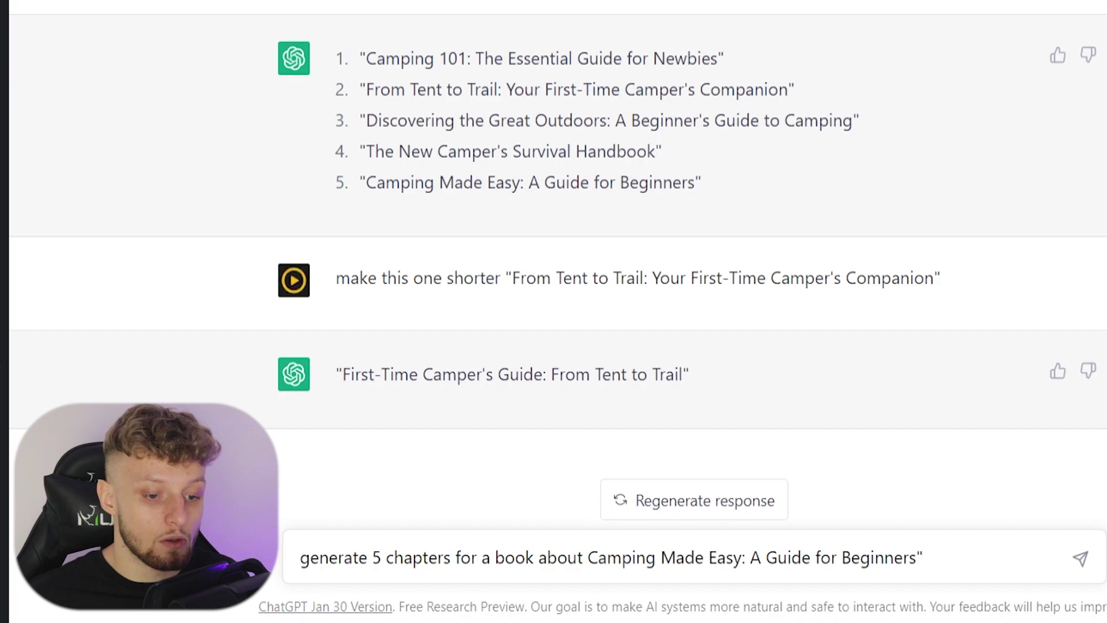
left_click(587, 557)
type("\"")
key("Return")
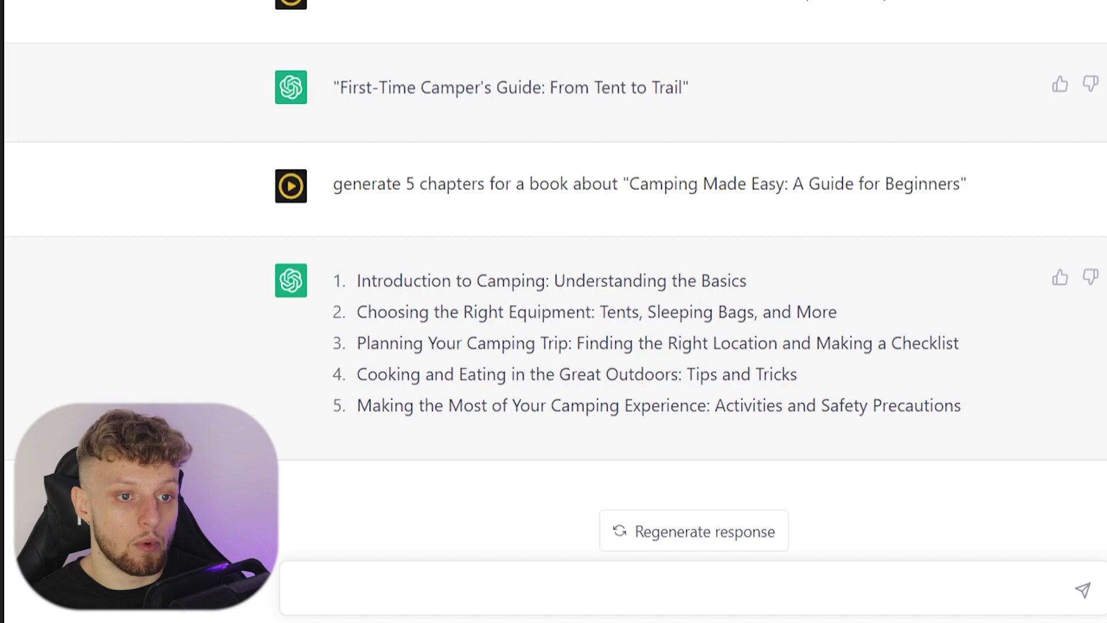
scroll(554, 311, "up", 3)
left_click_drag(697, 106, 361, 106)
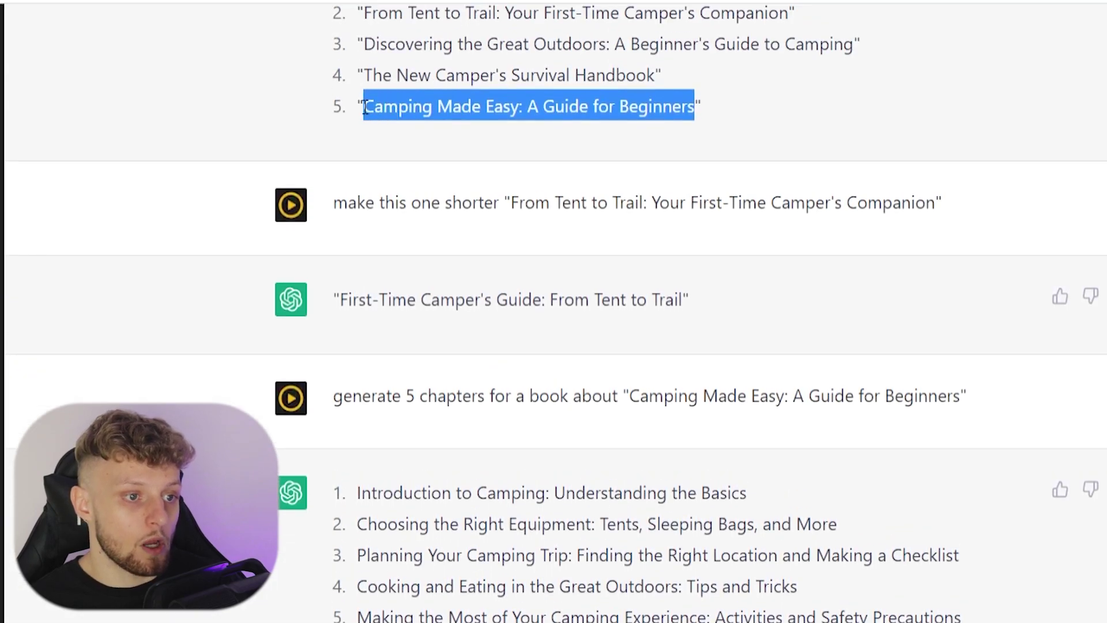
Step: Copy the Camping Made Easy title and paste it into the empty Google Doc
right_click(402, 113)
left_click(445, 118)
left_click(391, 106)
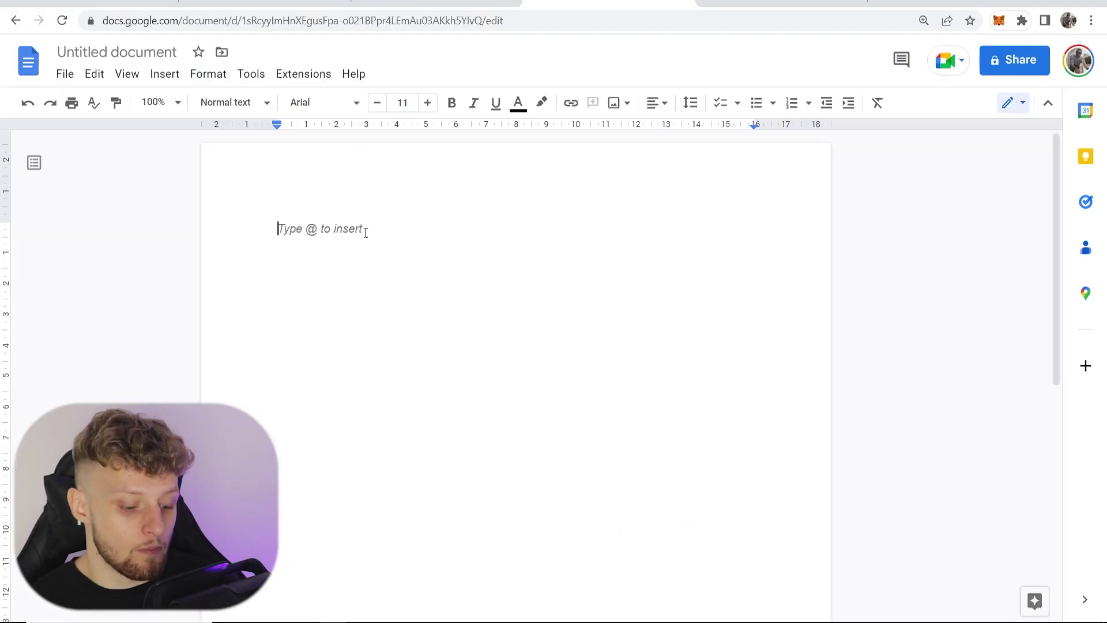
key("ctrl+v")
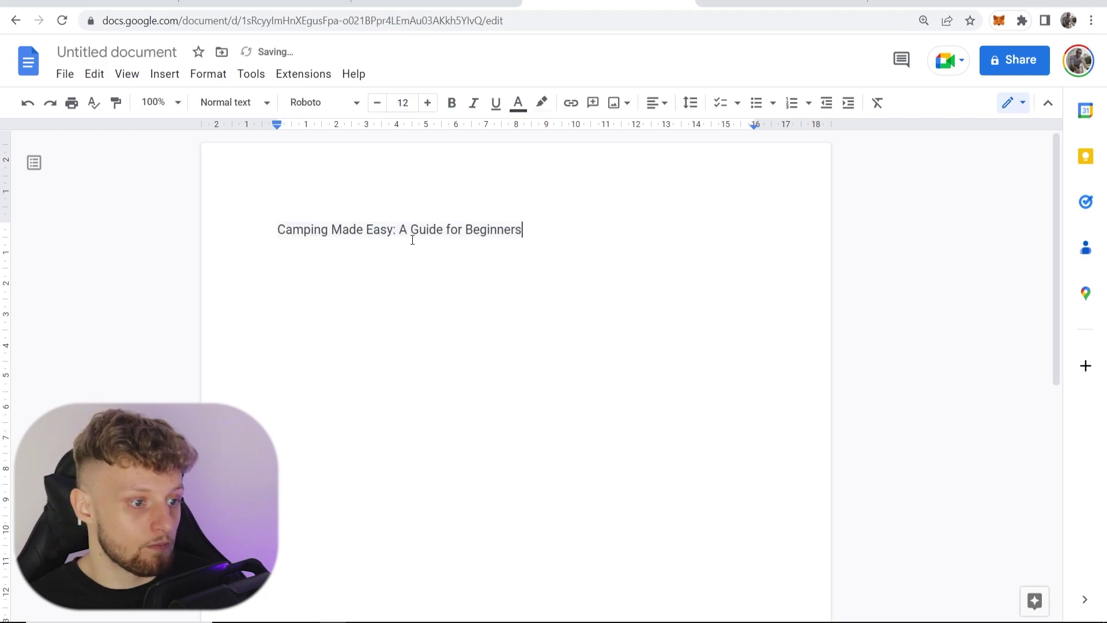
Step: Style the line as a centred Title heading, add a new line below, and return to ChatGPT
key("ctrl+a")
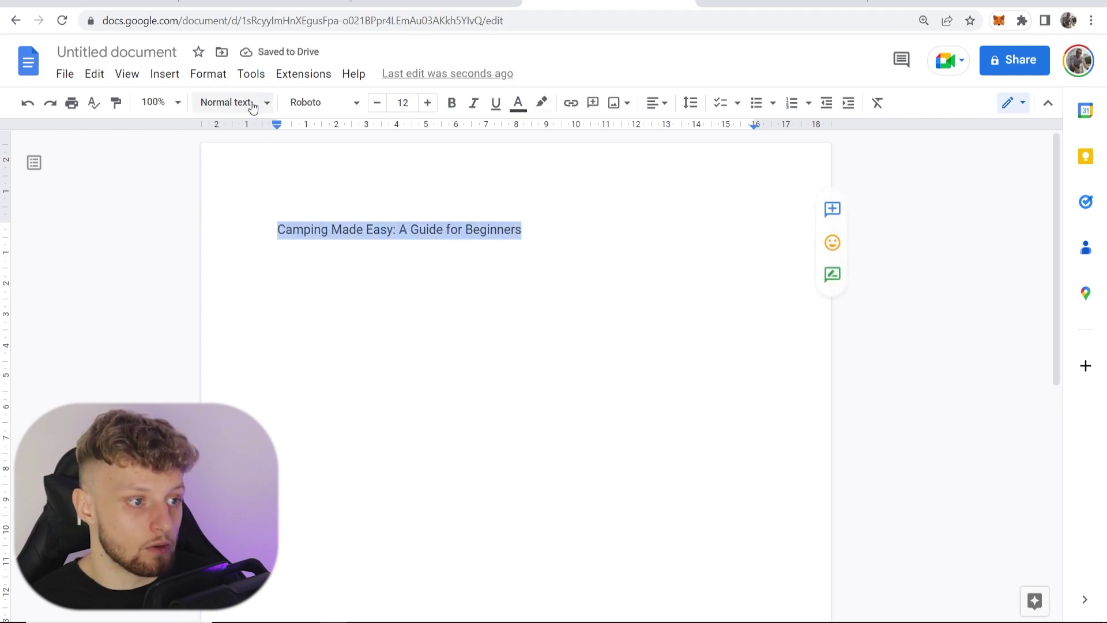
left_click(250, 102)
left_click(249, 217)
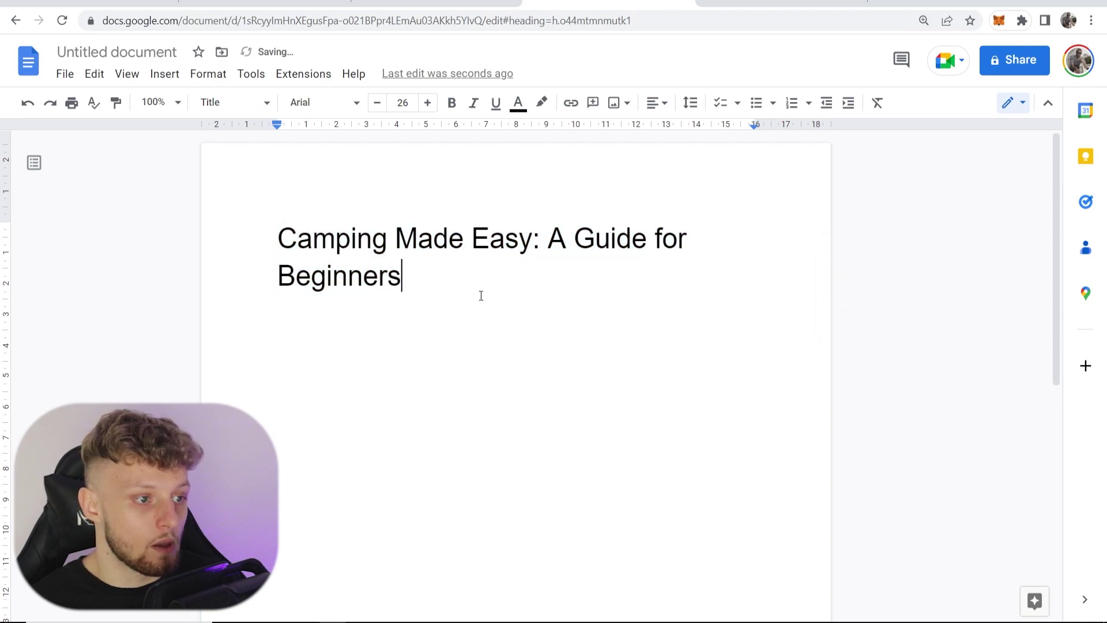
left_click_drag(480, 295, 263, 225)
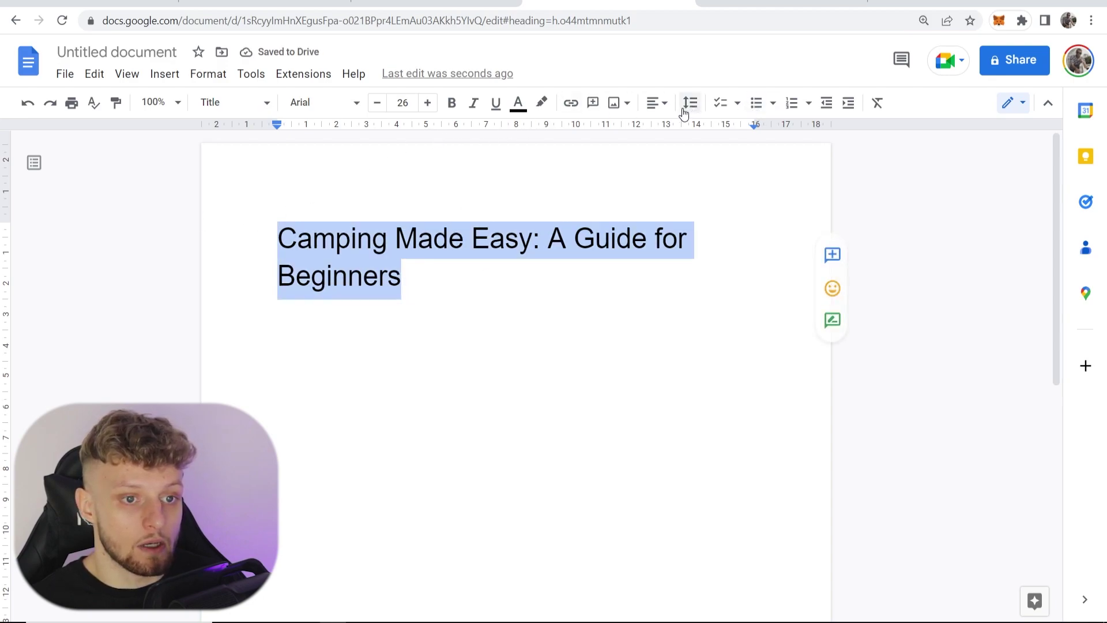
left_click(660, 104)
left_click(614, 131)
left_click(591, 308)
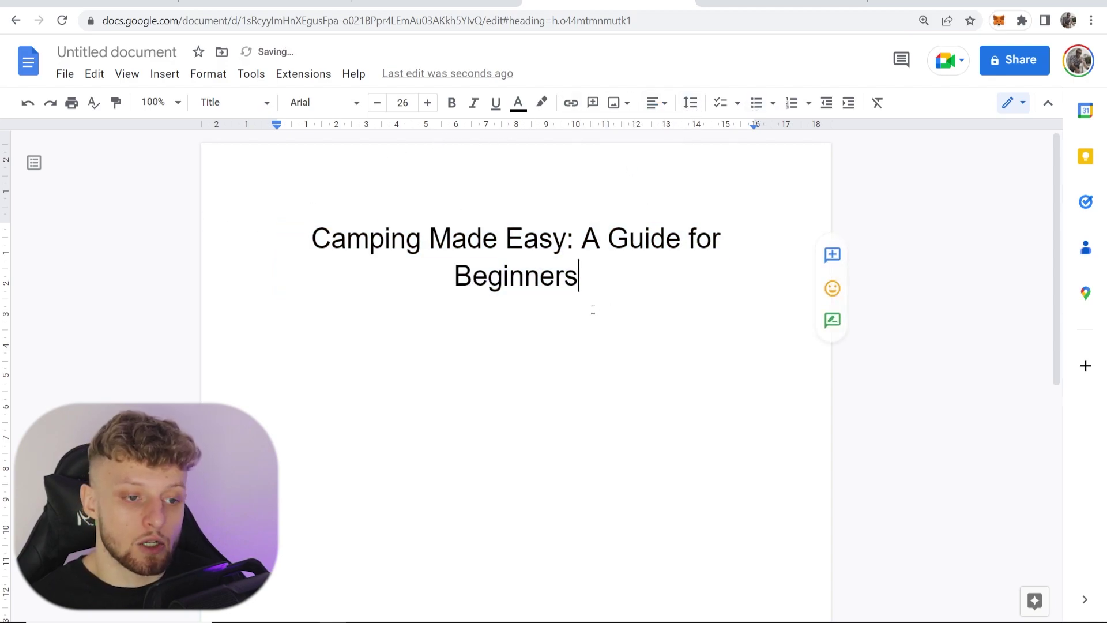
key("Return")
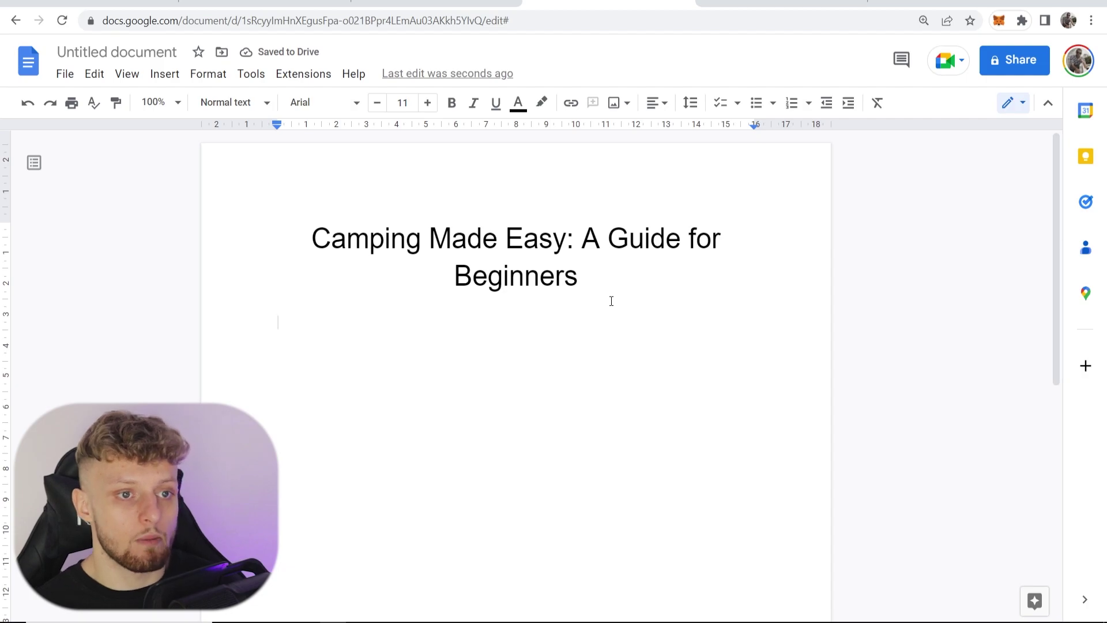
key("ctrl+shift+Tab")
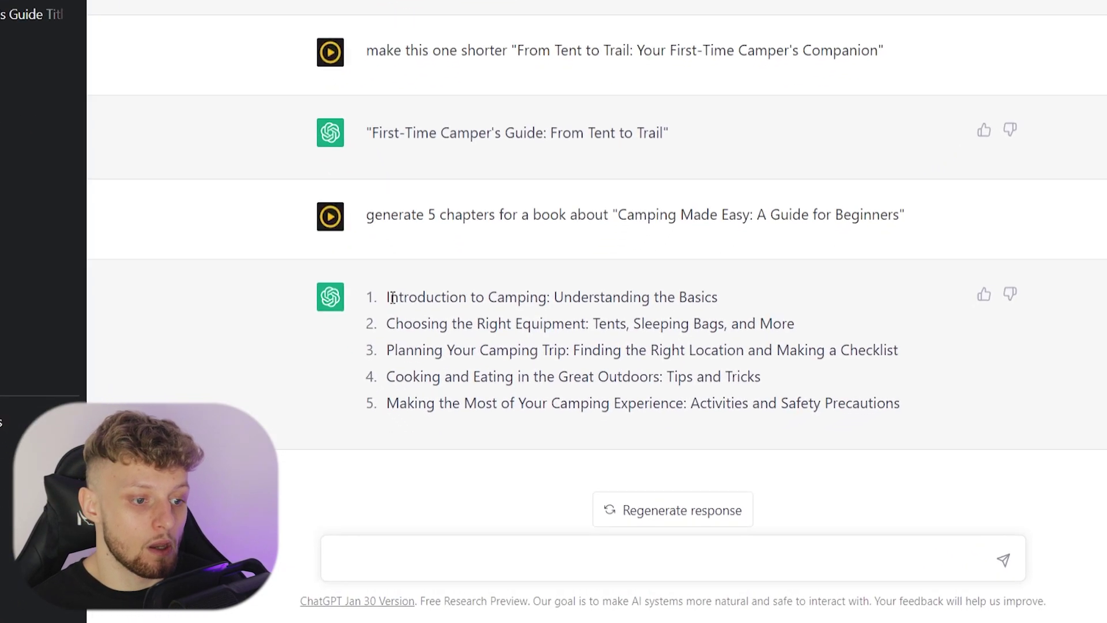
Step: Select the chapter list, then ask for 500 words about 'Introduction to Camping: Understanding the Basics'
mouse_move(339, 252)
left_mouse_down()
mouse_move(656, 324)
mouse_move(977, 425)
left_mouse_up()
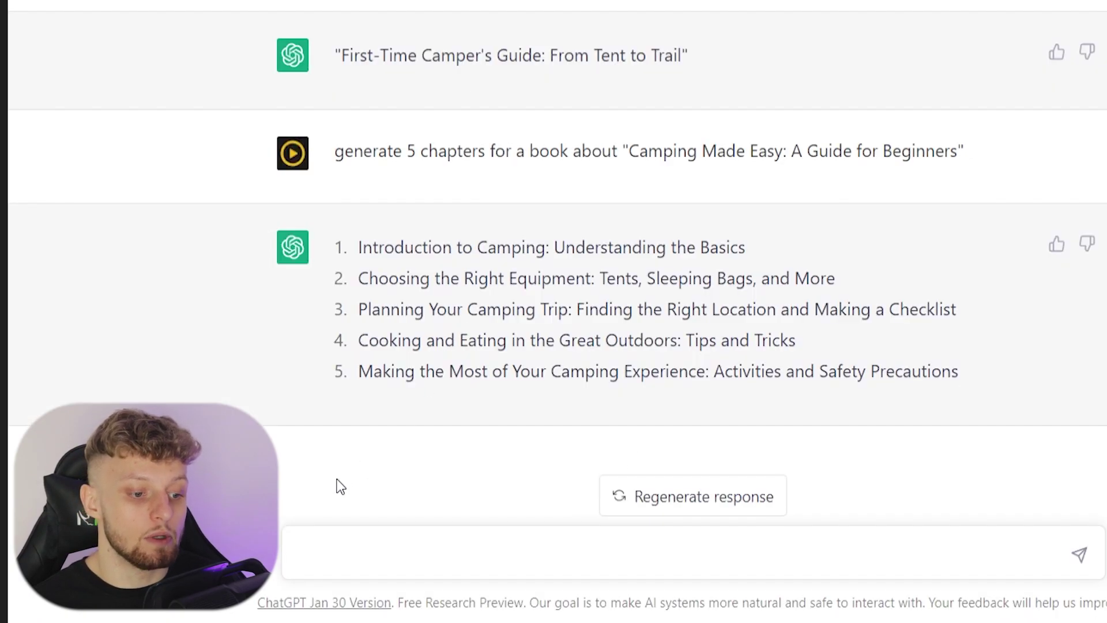
left_click(439, 546)
type("w")
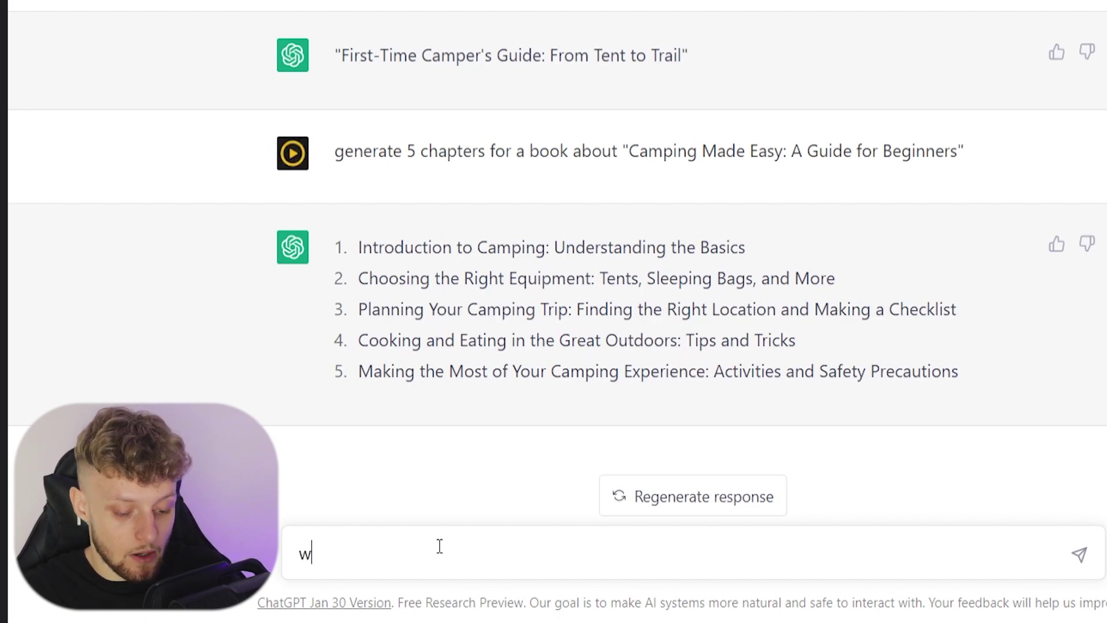
type("rite 50")
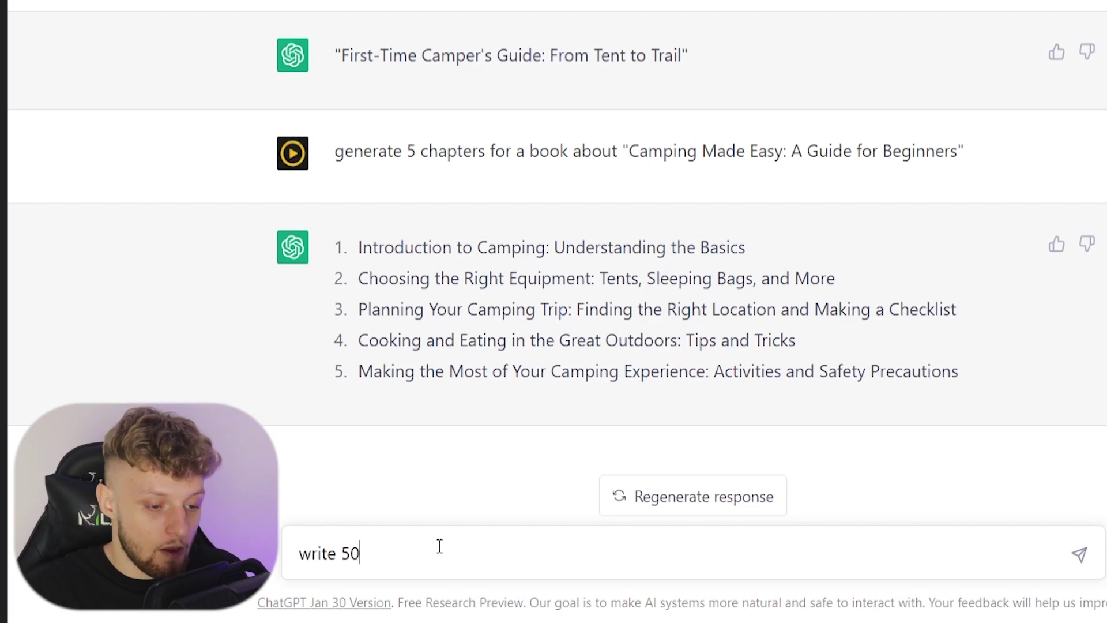
type("0 words about t")
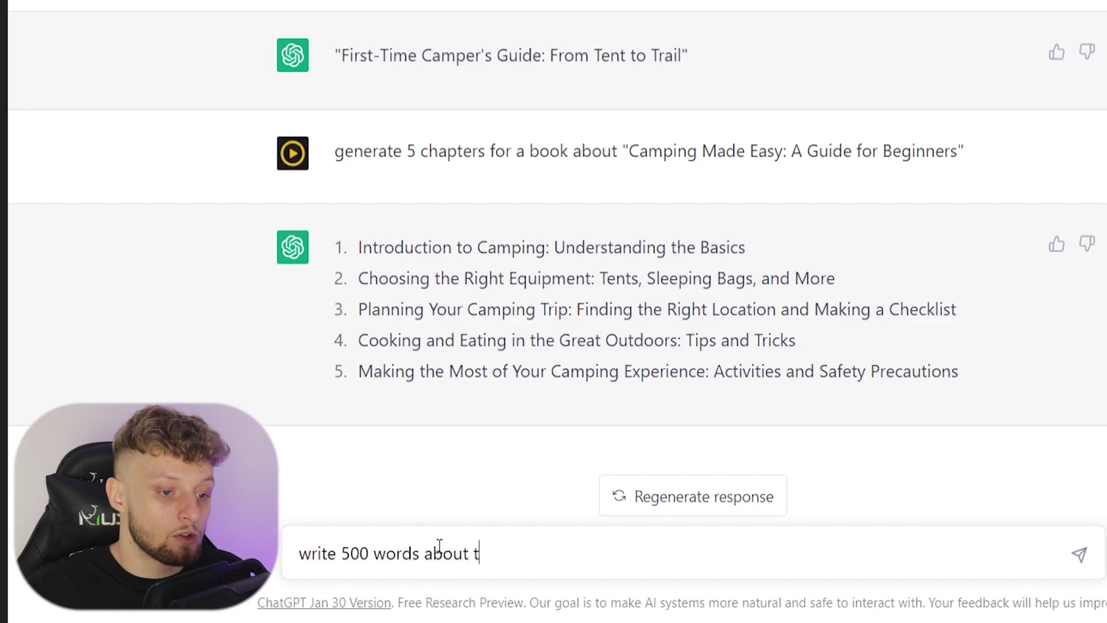
type("his chape")
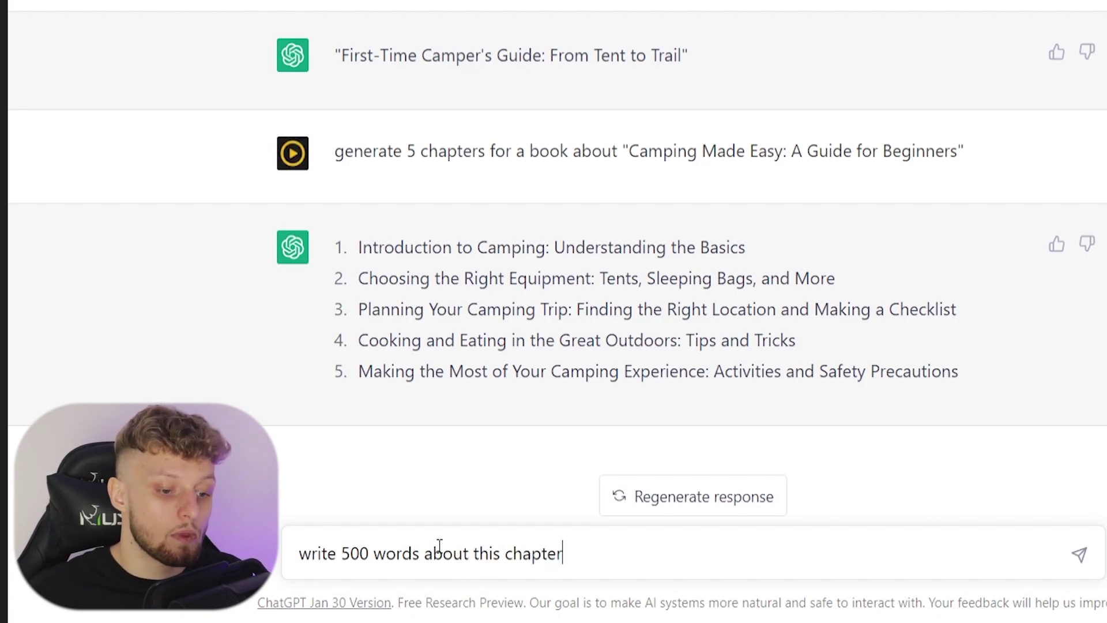
left_click_drag(777, 253, 297, 251)
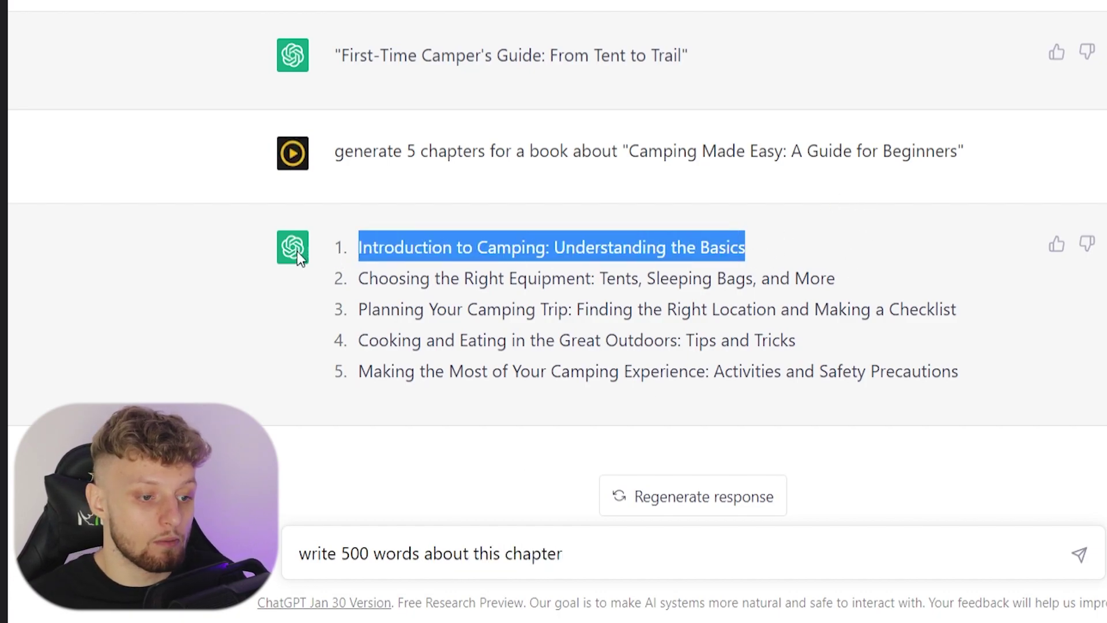
left_click(633, 560)
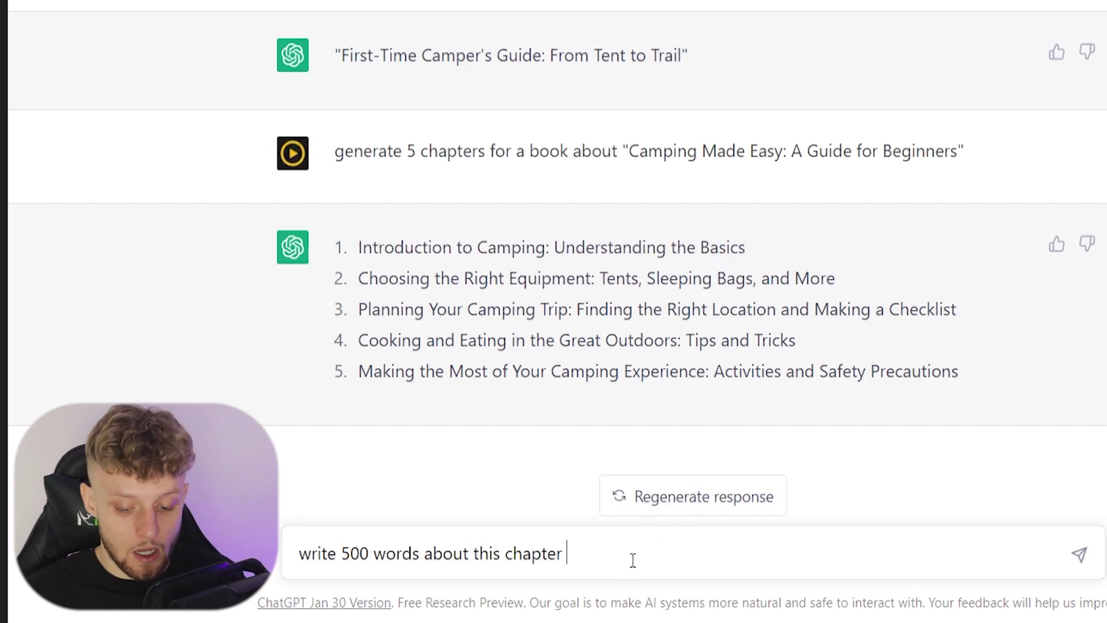
key("ctrl+v")
key("Return")
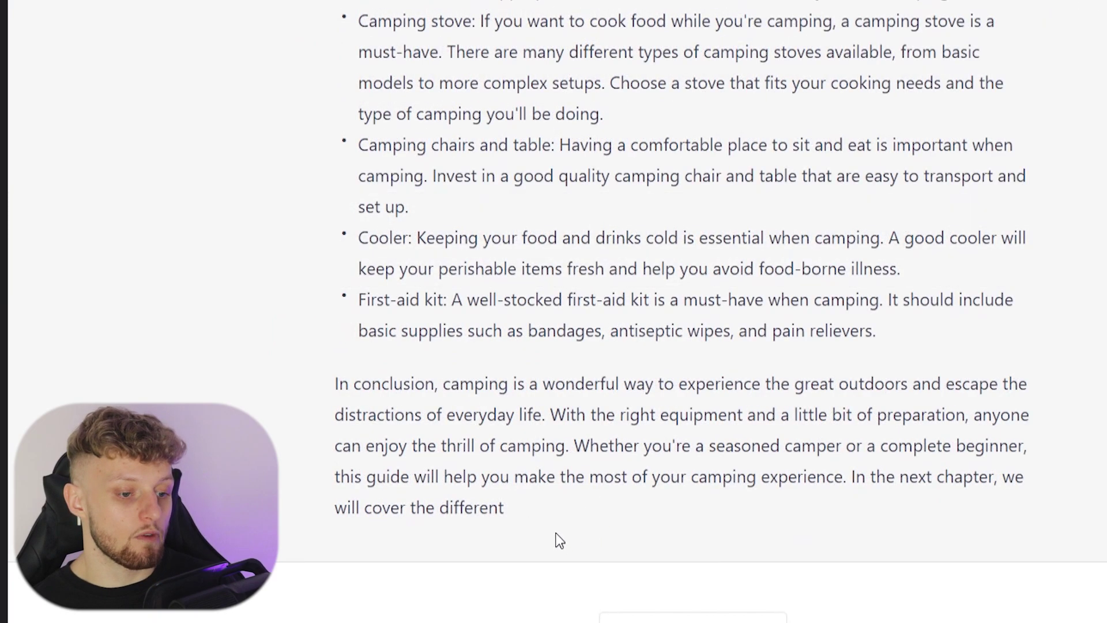
mouse_move(559, 540)
left_mouse_down()
mouse_move(416, 226)
mouse_move(339, 255)
mouse_move(341, 217)
left_mouse_up()
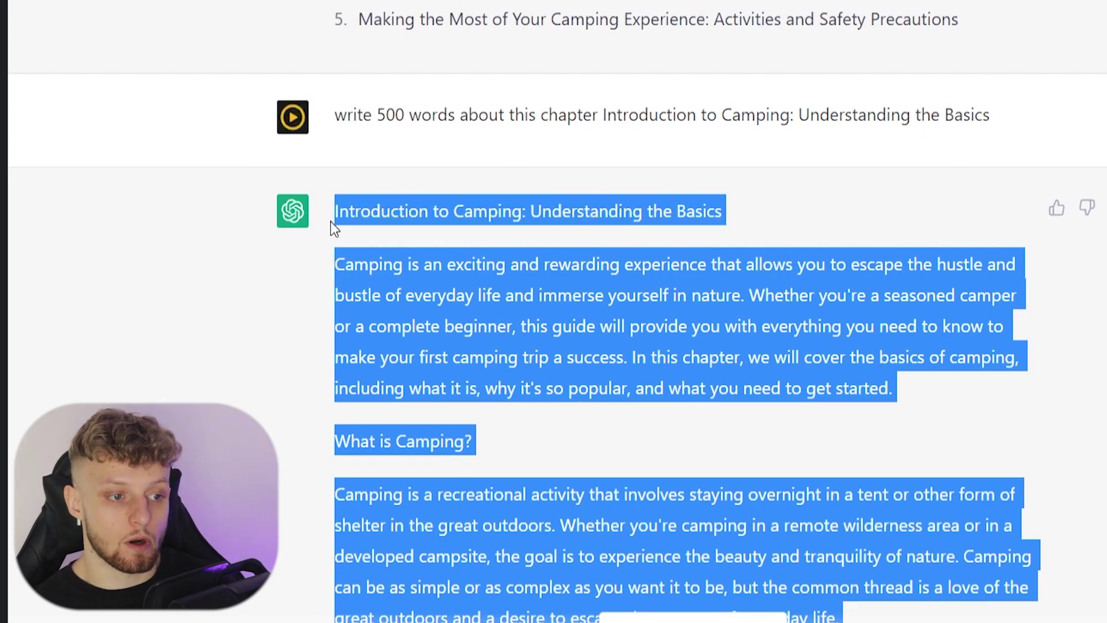
Step: Copy the Introduction to Camping chapter text and paste it below the chapter list
right_click(416, 319)
left_click(441, 322)
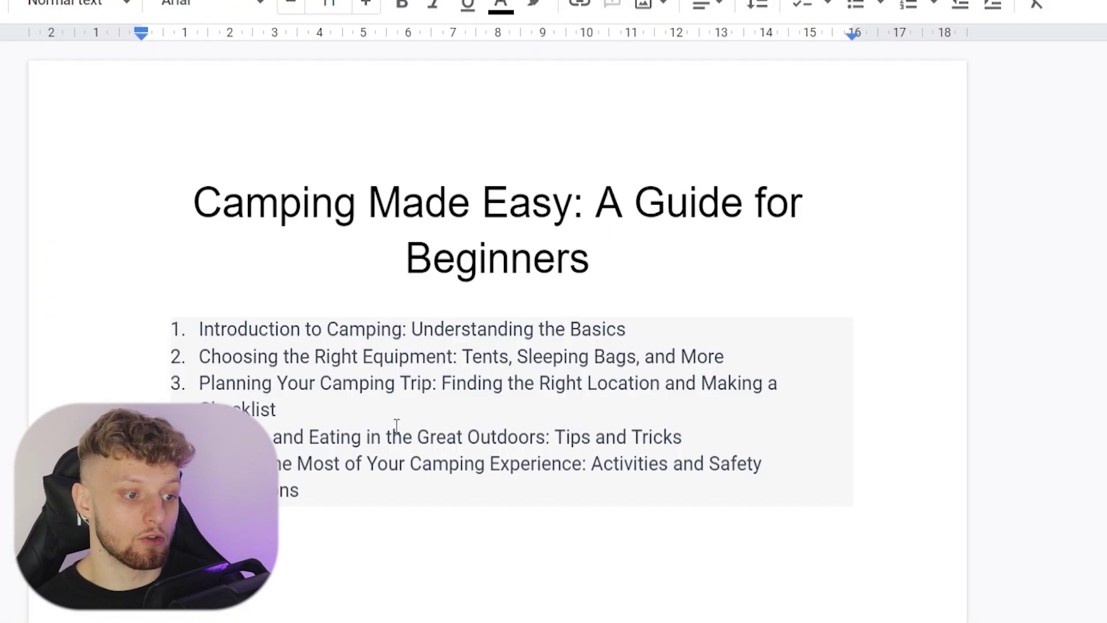
key("ctrl+v")
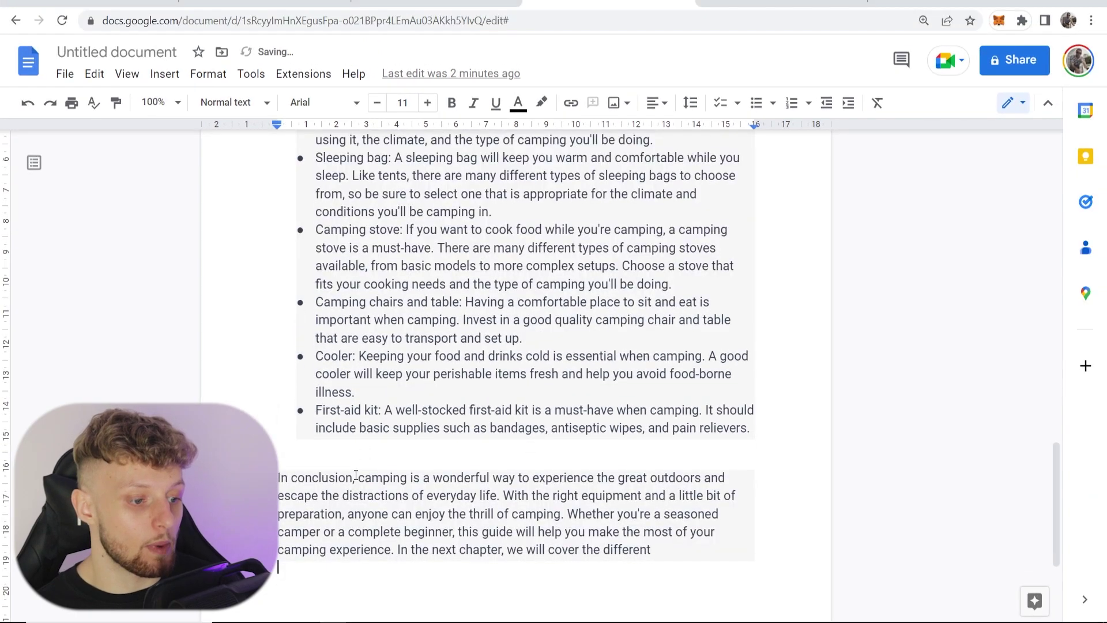
scroll(379, 445, "up", 4)
scroll(380, 444, "up", 3)
scroll(385, 364, "up", 3)
scroll(393, 270, "up", 4)
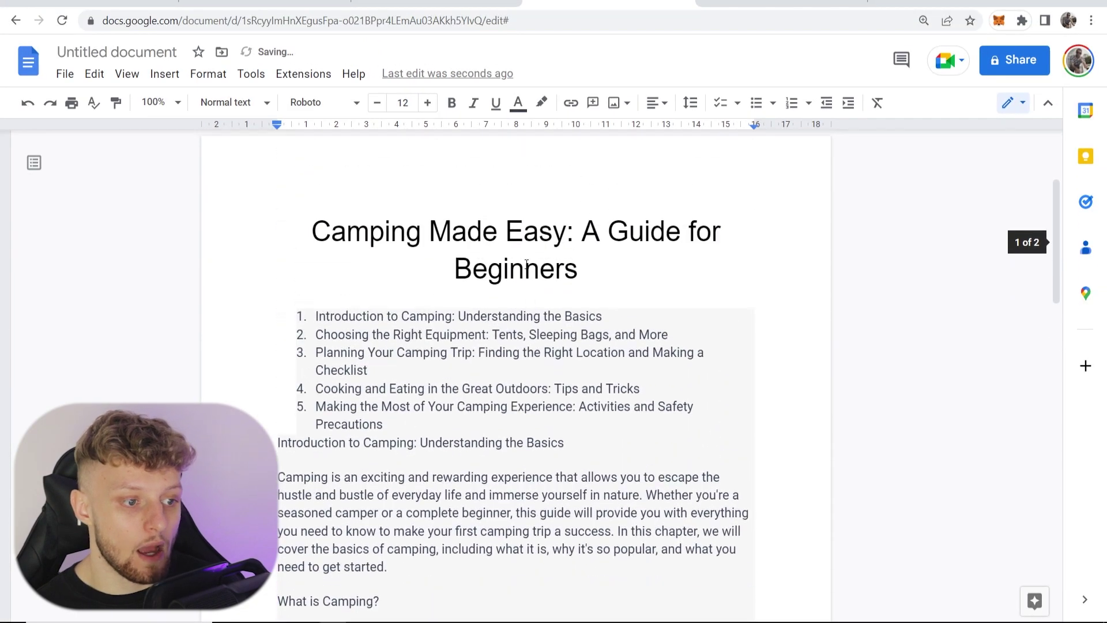
Step: Add blank lines above the chapter heading and select the 'Choosing the Right Equipment' chapter title
left_click(279, 446)
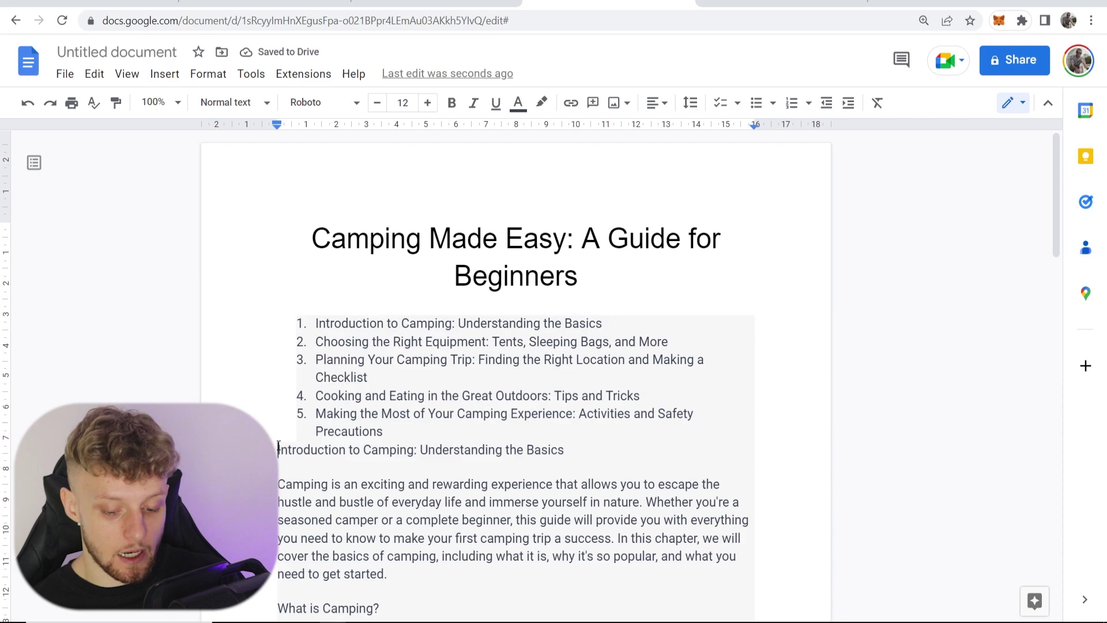
key("Return")
key("Return")
key("Return")
scroll(317, 429, "down", 2)
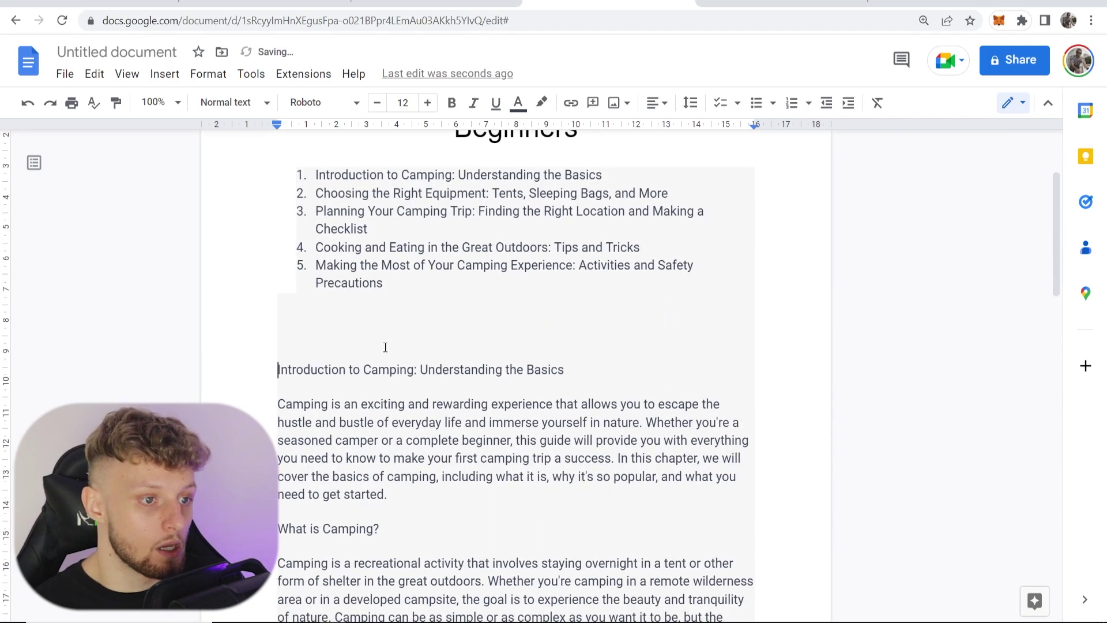
key("shift+Up")
key("shift+Up")
scroll(408, 361, "down", 2)
left_click(378, 378)
scroll(524, 317, "up", 1)
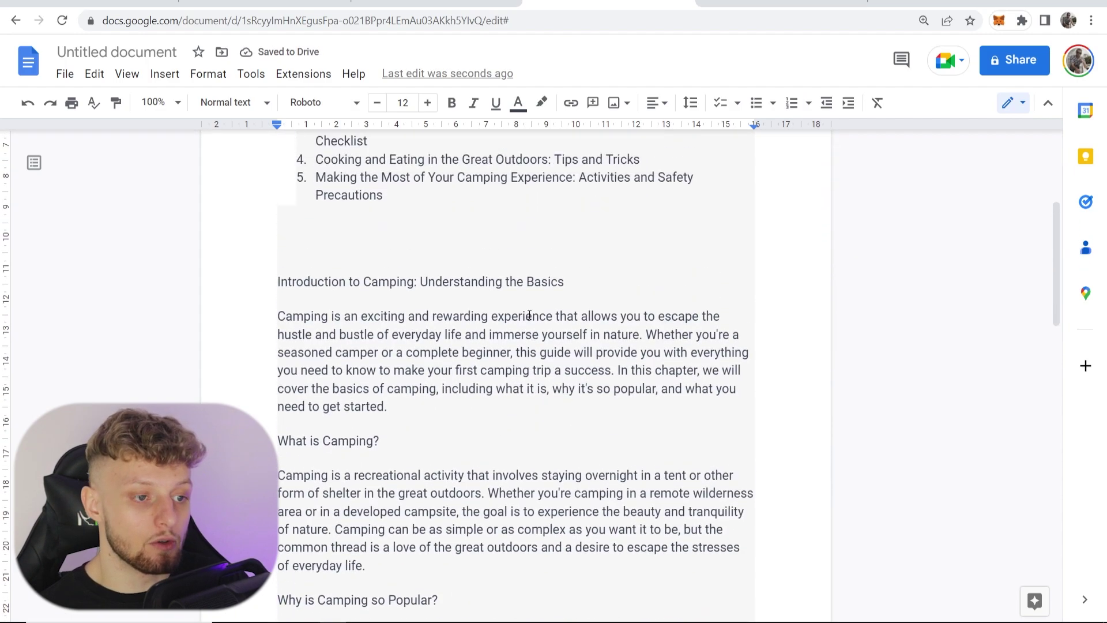
scroll(499, 329, "up", 3)
scroll(428, 277, "down", 3)
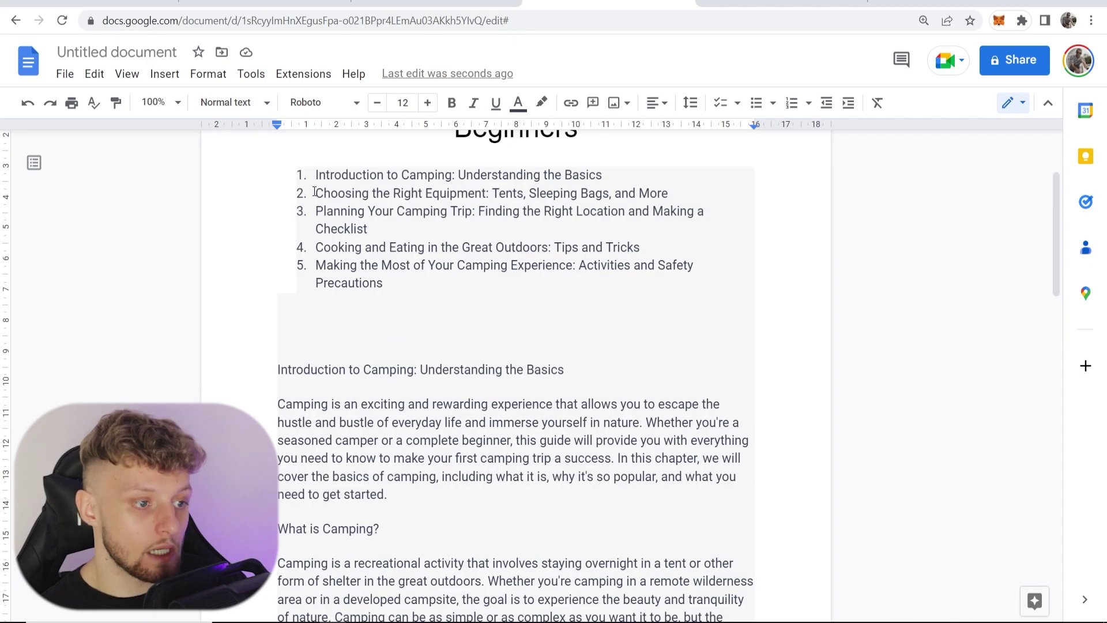
mouse_move(317, 192)
left_mouse_down()
mouse_move(660, 174)
mouse_move(676, 192)
left_mouse_up()
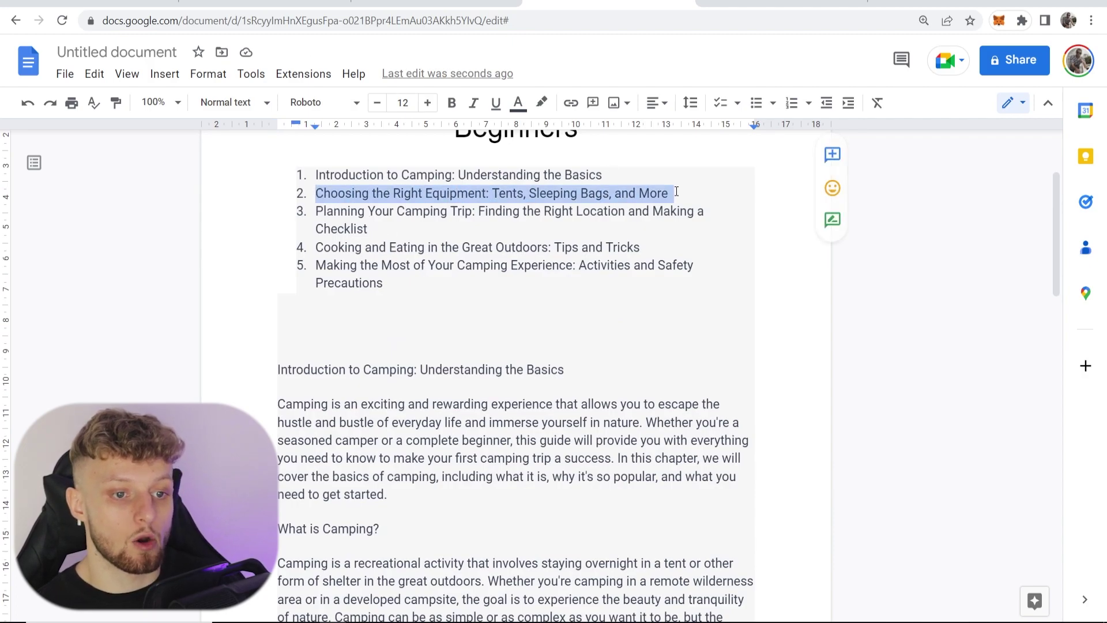
Step: Ask ChatGPT for a 400-word chapter about 'Choosing the Right Equipment: Tents, Sleeping Bags, and More'
left_click(433, 3)
scroll(482, 371, "down", 5)
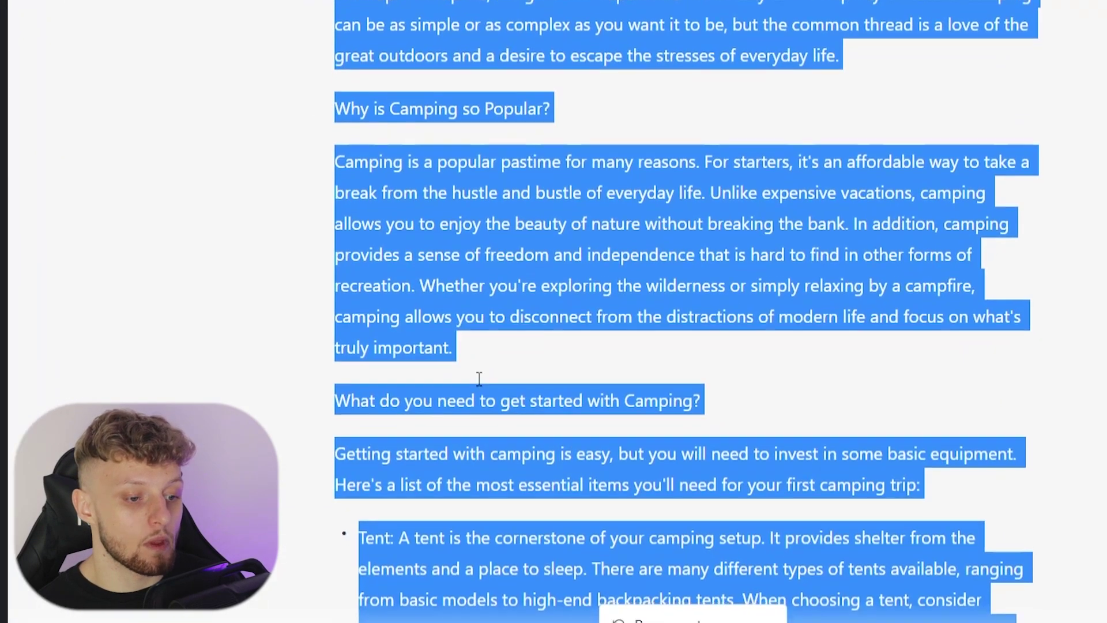
scroll(459, 380, "down", 5)
scroll(452, 381, "down", 2)
left_click(359, 546)
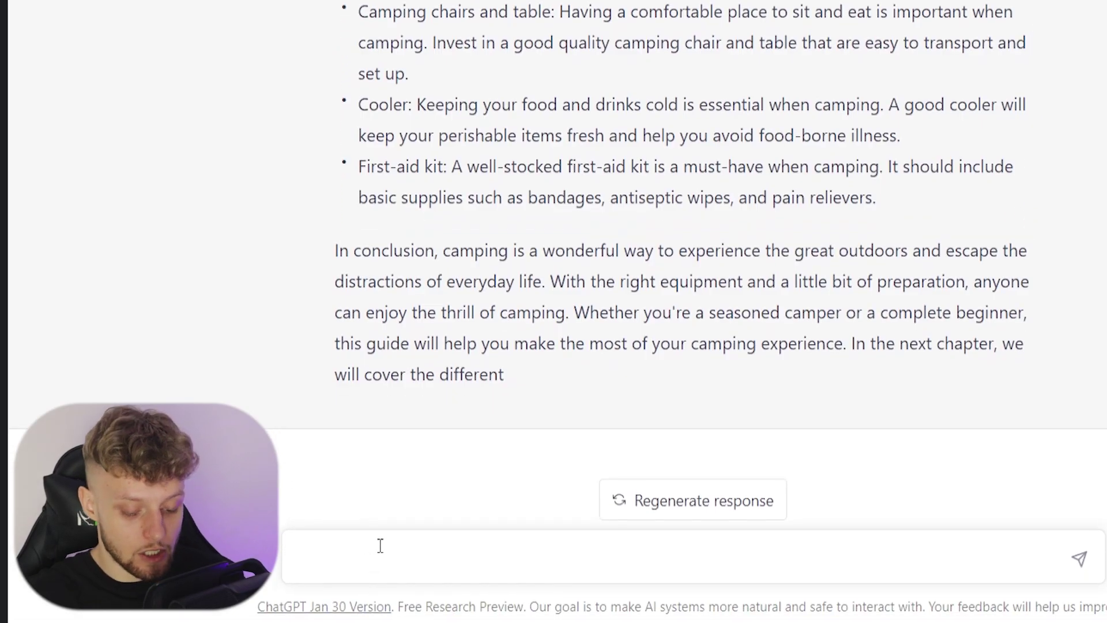
type("wrti")
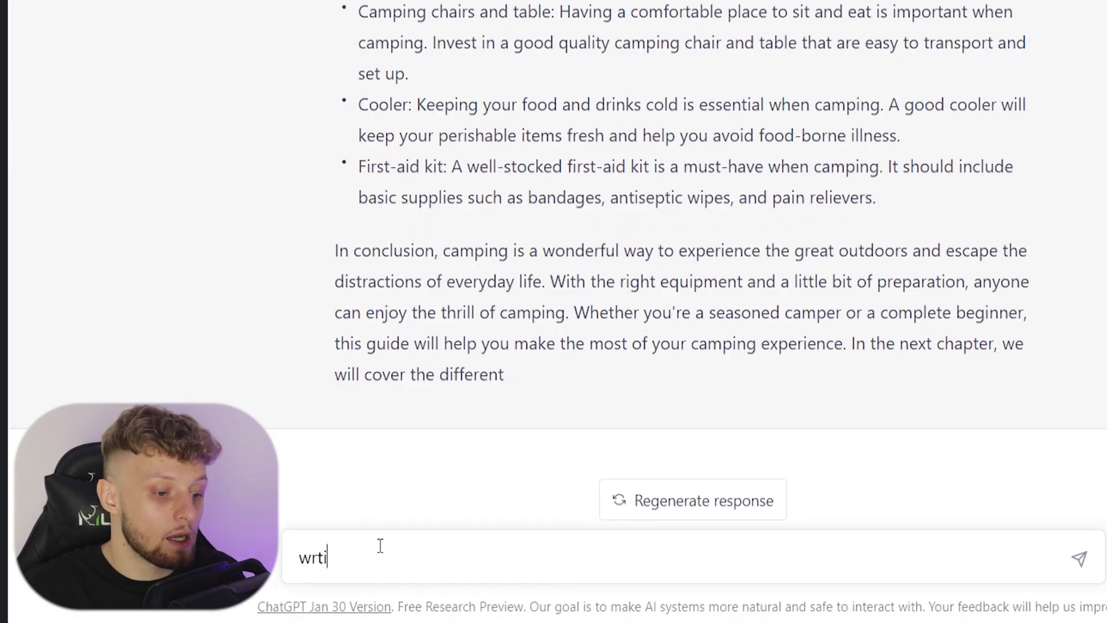
type("te a ")
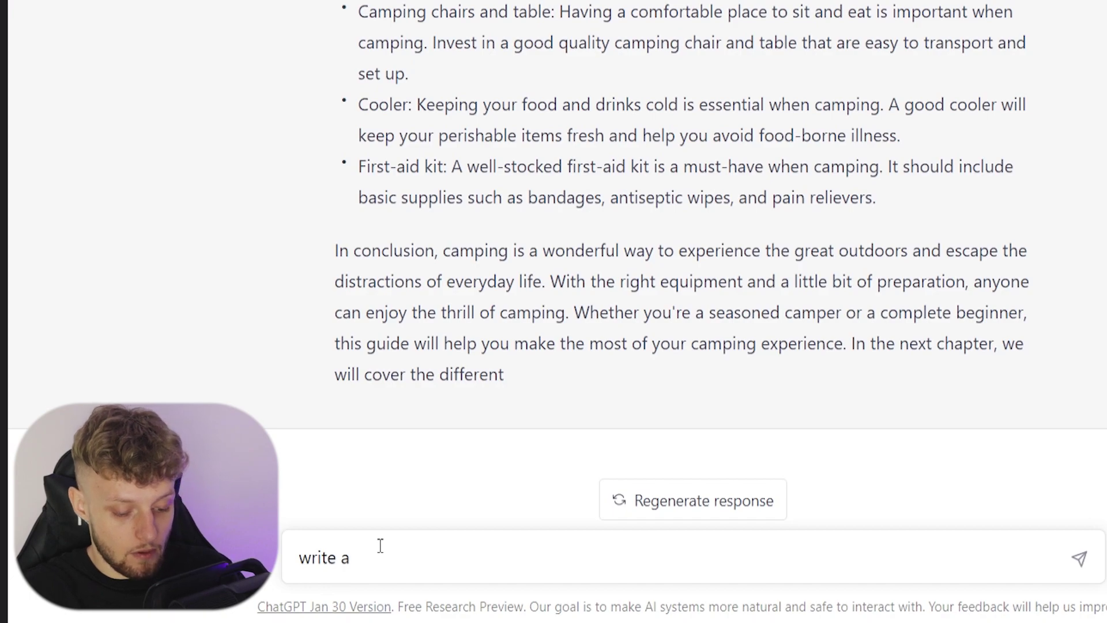
type("400 word ")
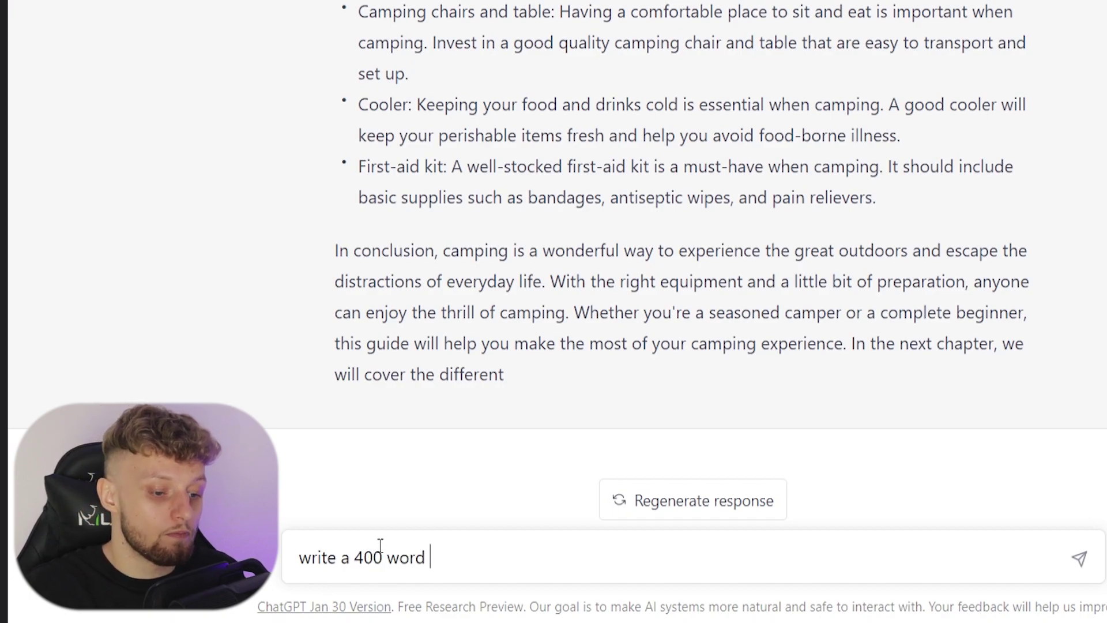
type("chapter ")
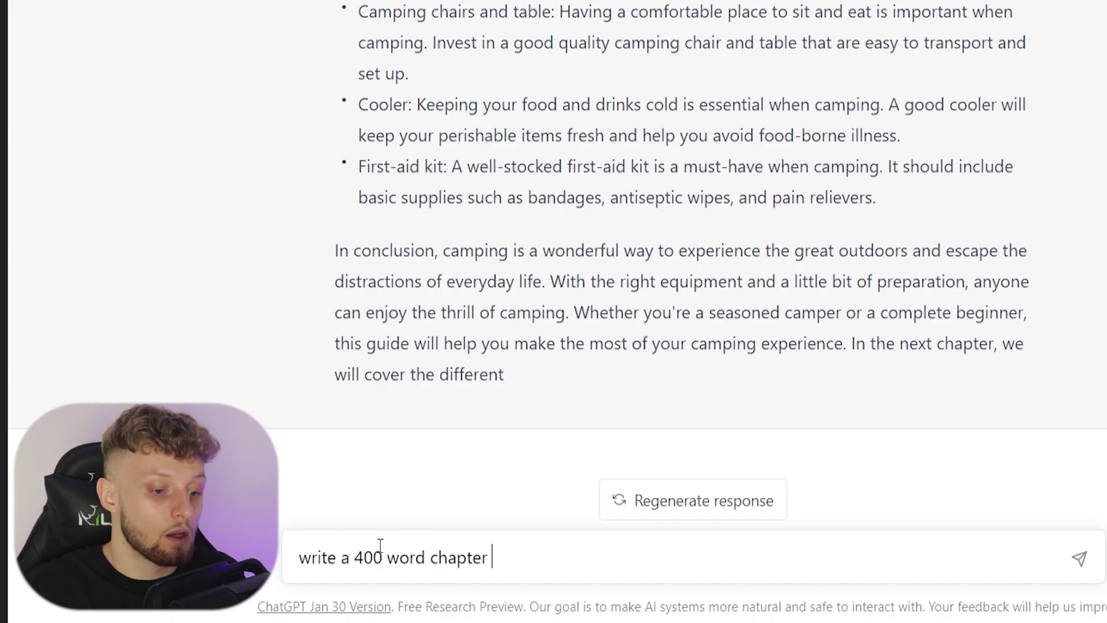
type("about this")
key("ctrl+v")
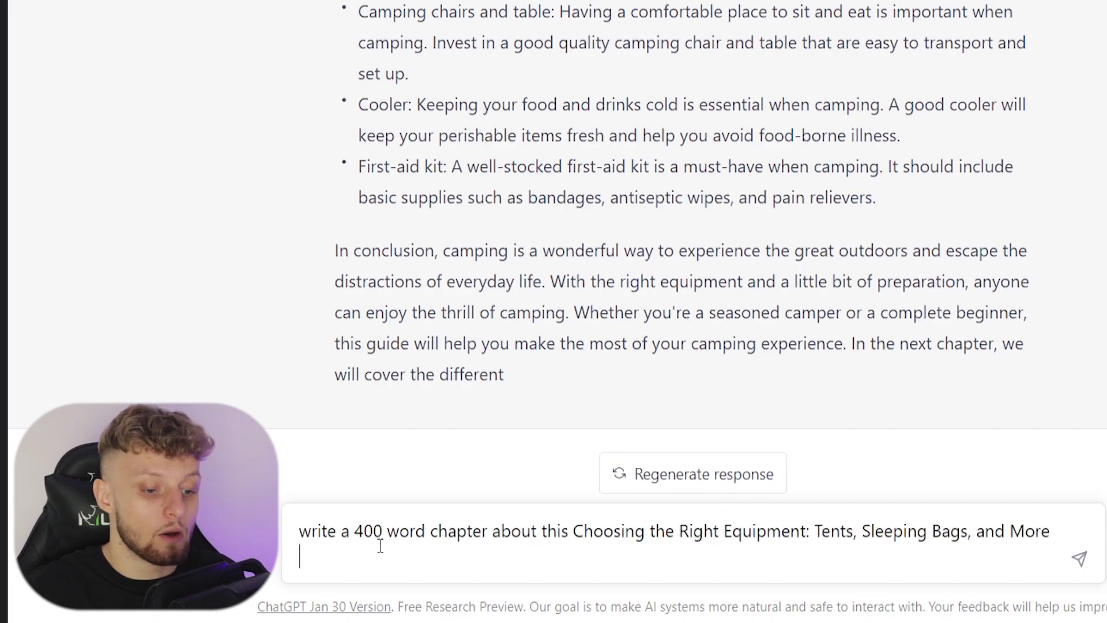
key("Return")
mouse_move(692, 406)
left_mouse_down()
mouse_move(555, 317)
mouse_move(327, 44)
mouse_move(330, 1)
left_mouse_up()
scroll(574, 324, "up", 5)
scroll(406, 195, "up", 4)
scroll(406, 194, "up", 3)
scroll(406, 195, "up", 1)
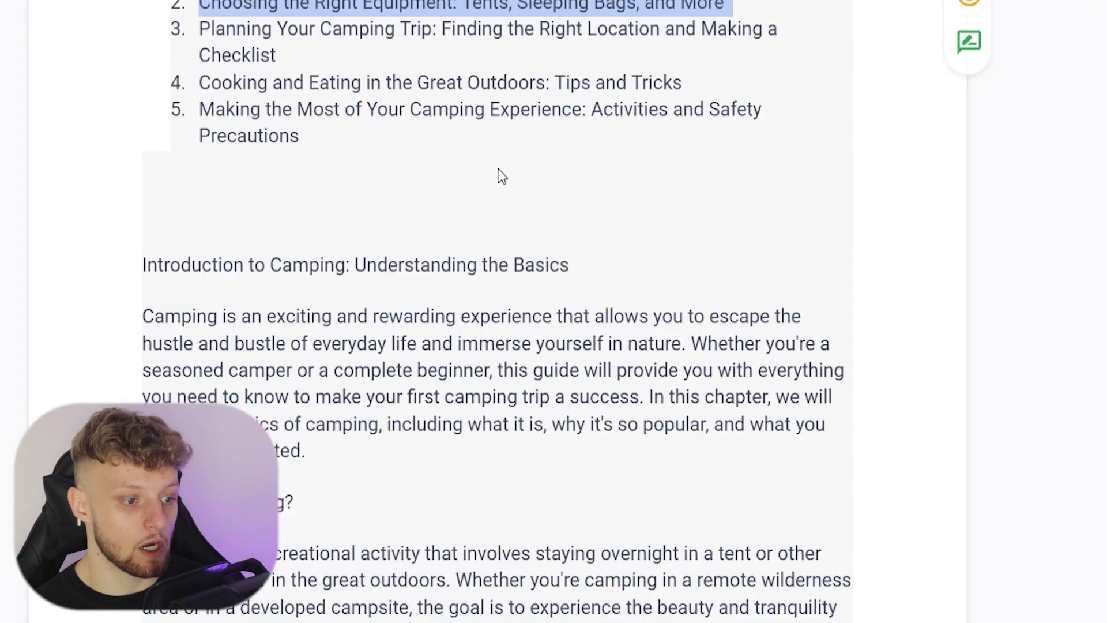
scroll(529, 260, "down", 10)
scroll(533, 401, "down", 5)
scroll(496, 423, "down", 3)
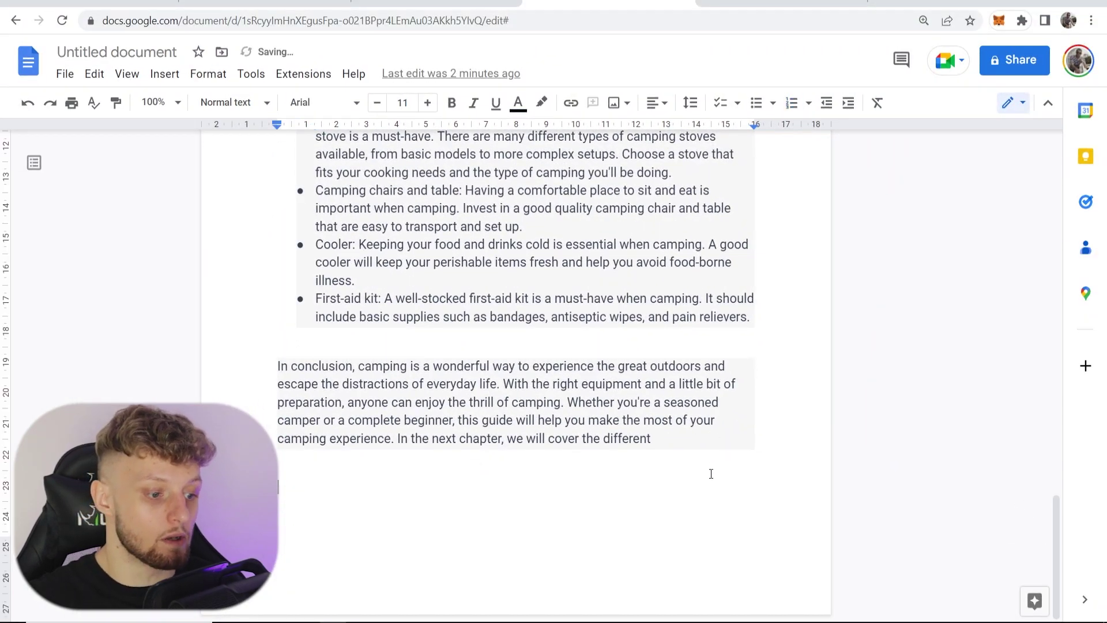
Step: Paste the chapter at the document end and confirm via Word count that it totals 1186 words
key("ctrl+v")
scroll(628, 455, "up", 5)
scroll(613, 445, "down", 3)
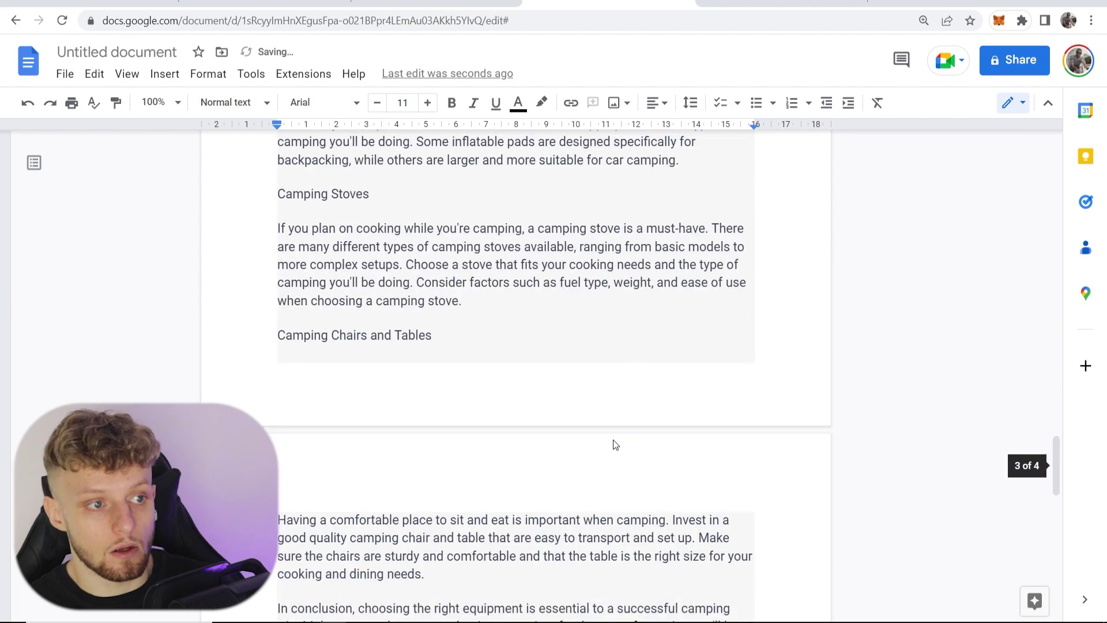
scroll(613, 445, "down", 5)
key("ctrl+a")
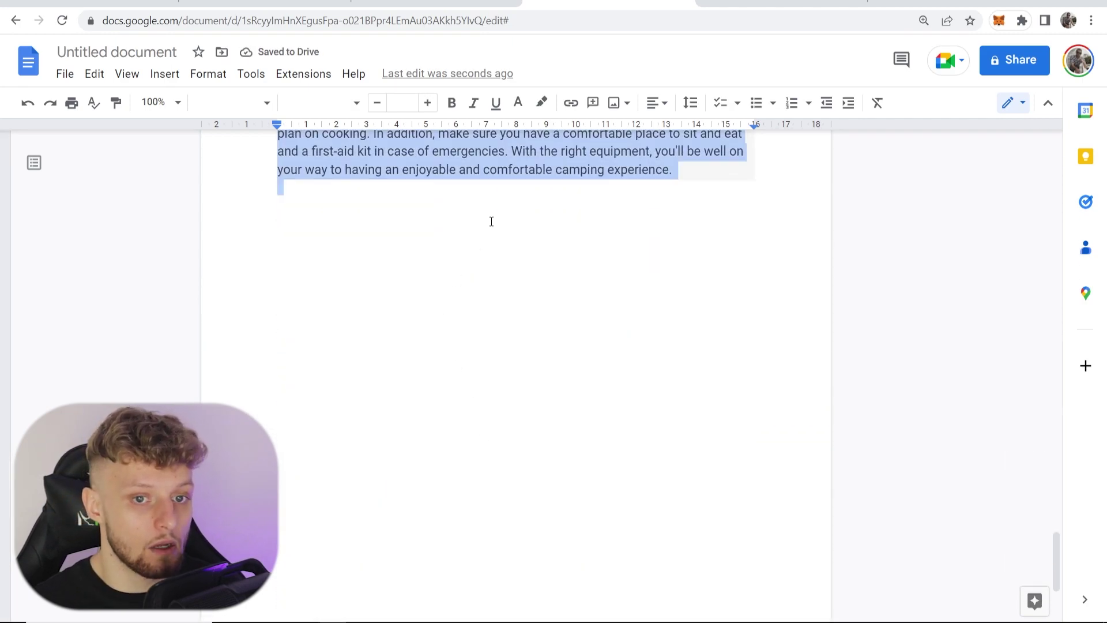
scroll(491, 222, "up", 10)
scroll(507, 243, "up", 10)
scroll(354, 223, "up", 10)
scroll(346, 203, "up", 5)
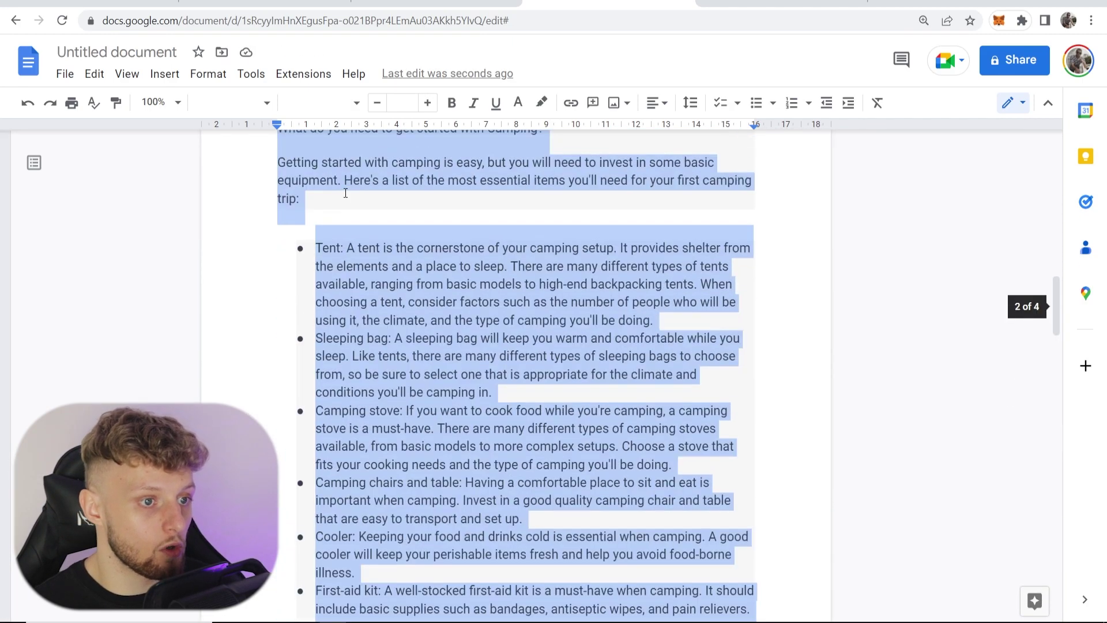
scroll(345, 194, "up", 10)
scroll(345, 193, "up", 5)
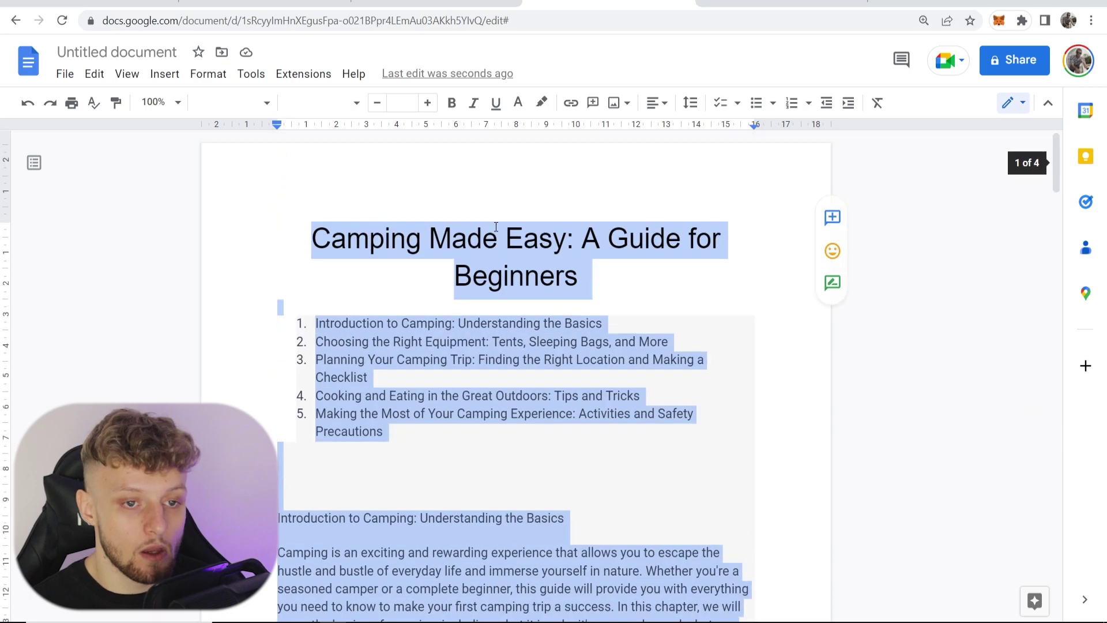
left_click(251, 77)
left_click(286, 126)
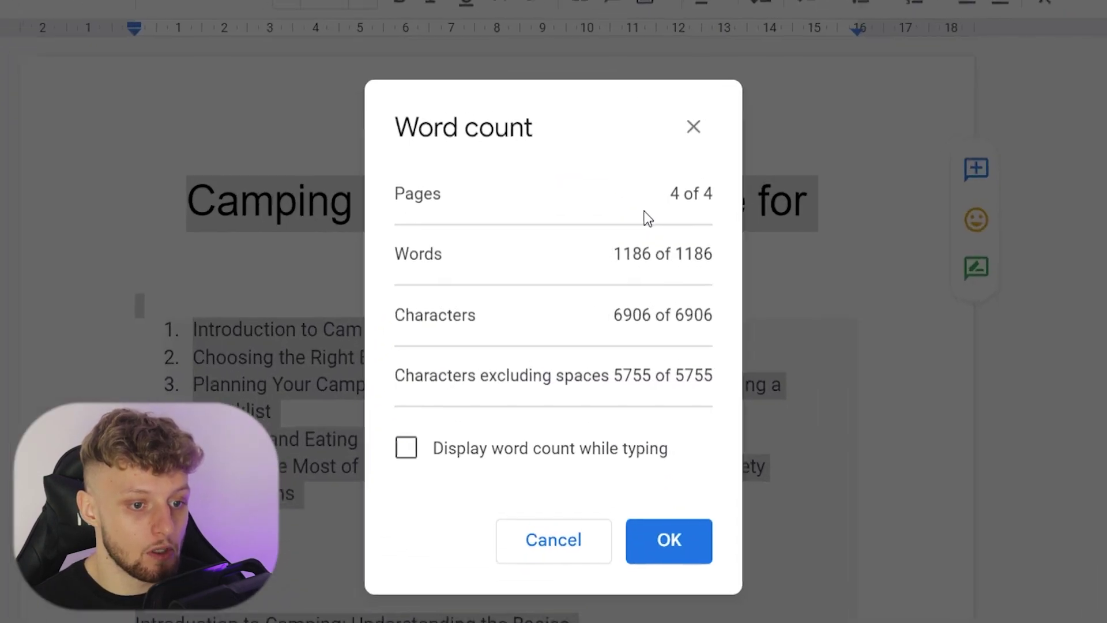
left_click_drag(617, 255, 661, 253)
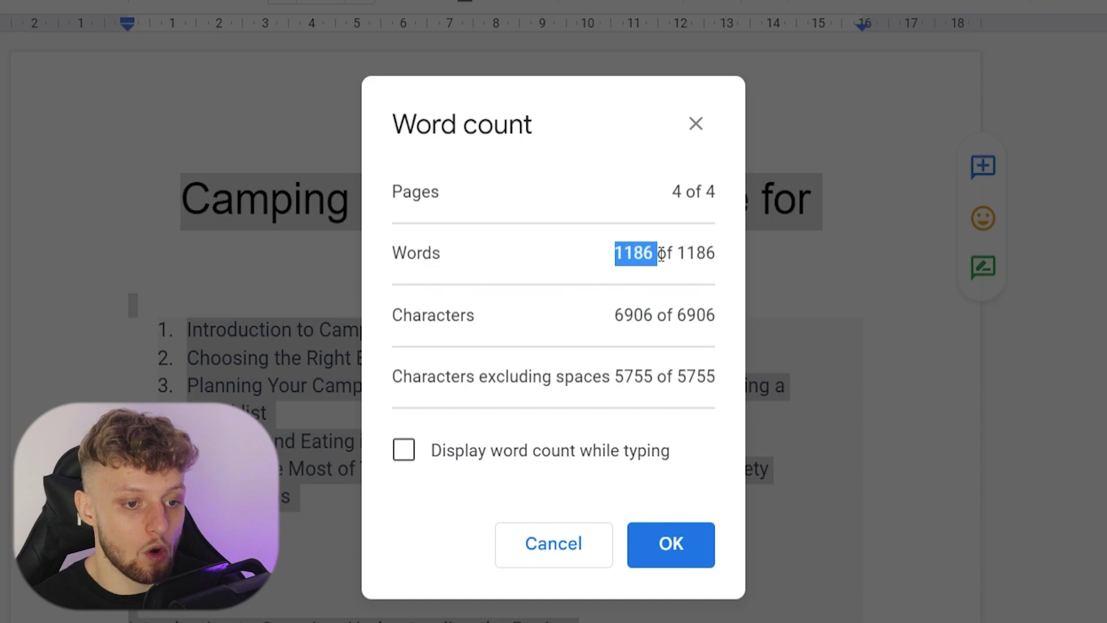
left_click(697, 126)
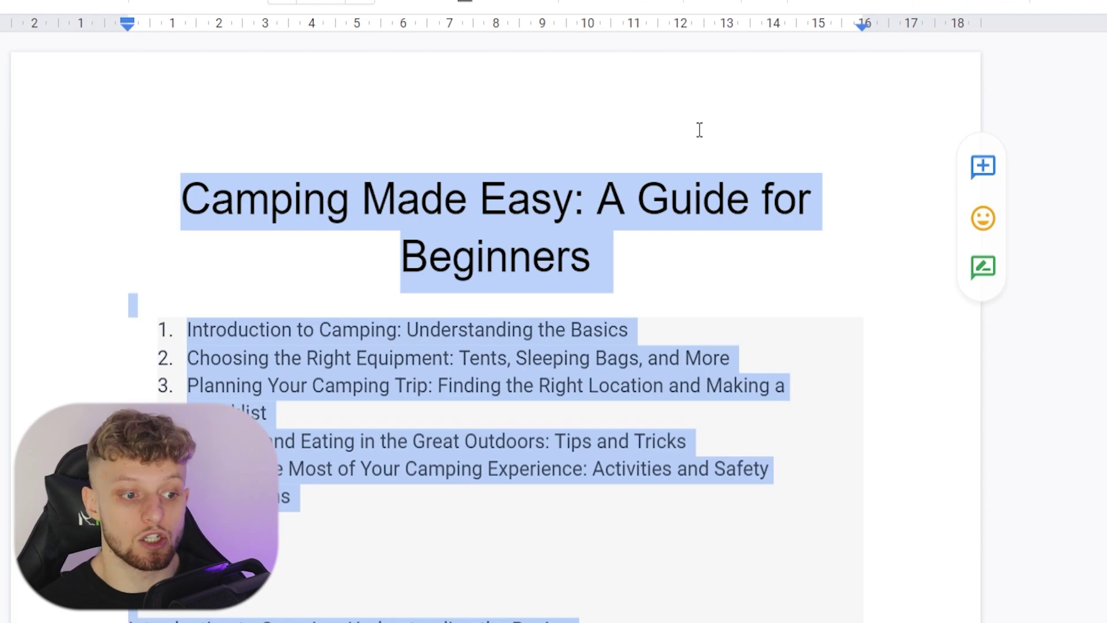
left_click(715, 283)
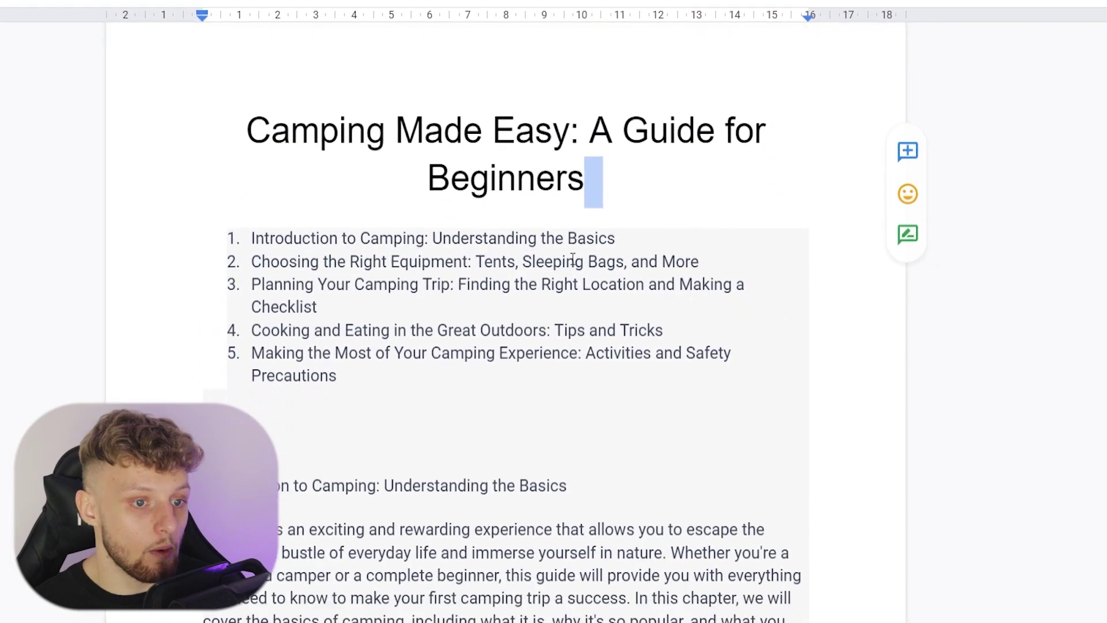
scroll(401, 285, "down", 5)
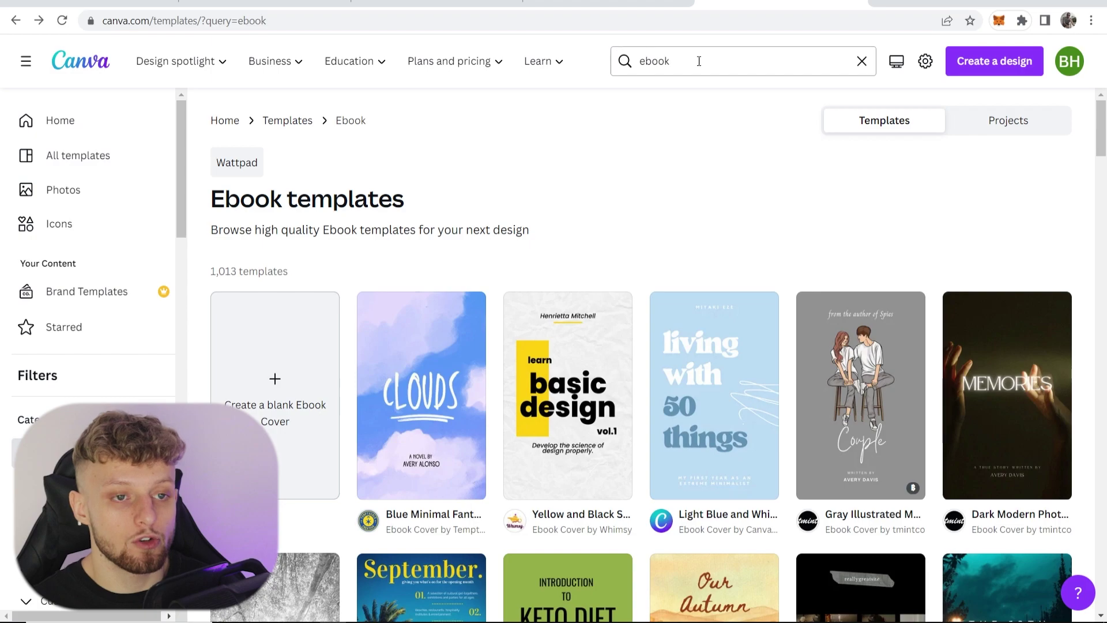
Step: Search Canva templates for 'ebook' to bring up ebook cover designs
left_click(659, 61)
double_click(655, 61)
left_click(642, 182)
scroll(642, 182, "down", 2)
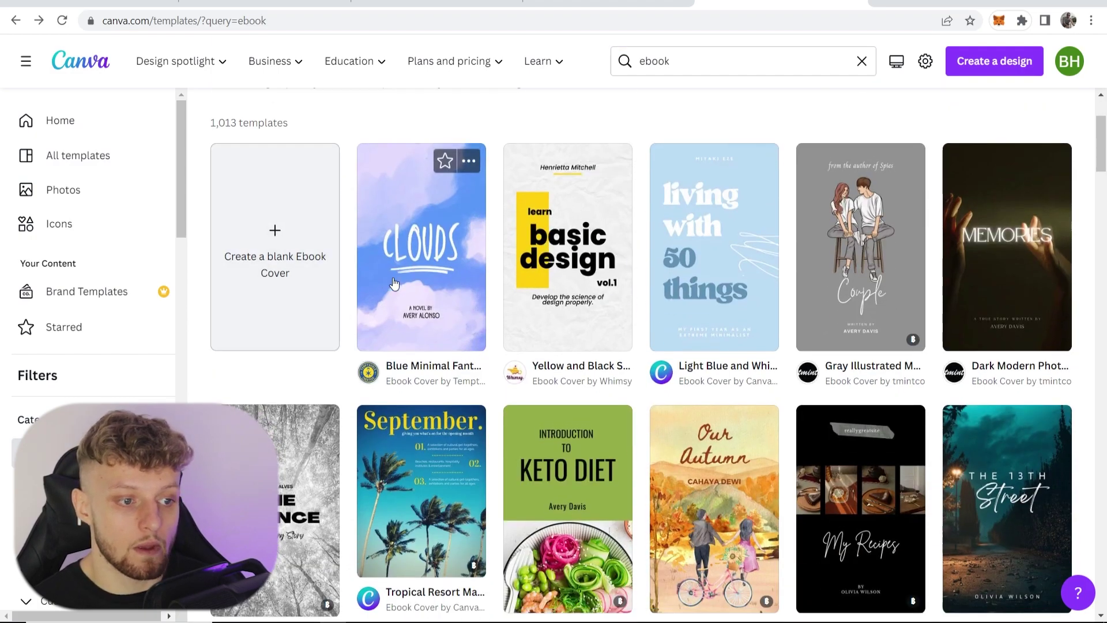
mouse_move(422, 247)
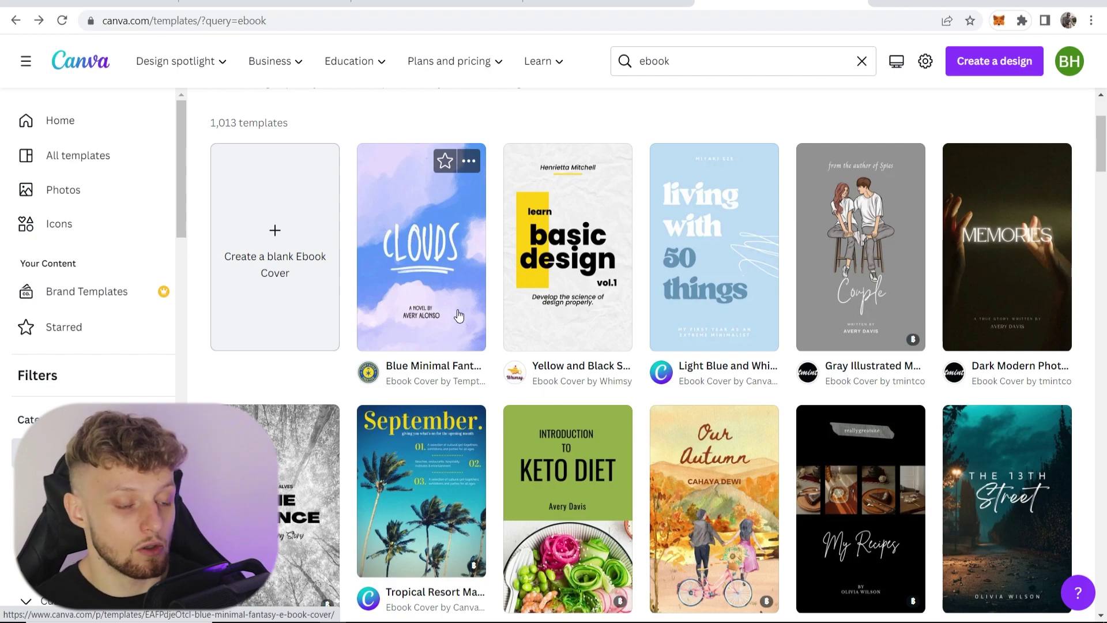
Step: Start a design from the Blue Minimal Fantasy cover and replace CLOUDS with 'Camping Made Easy: A Guide for Beginners'
left_click(436, 232)
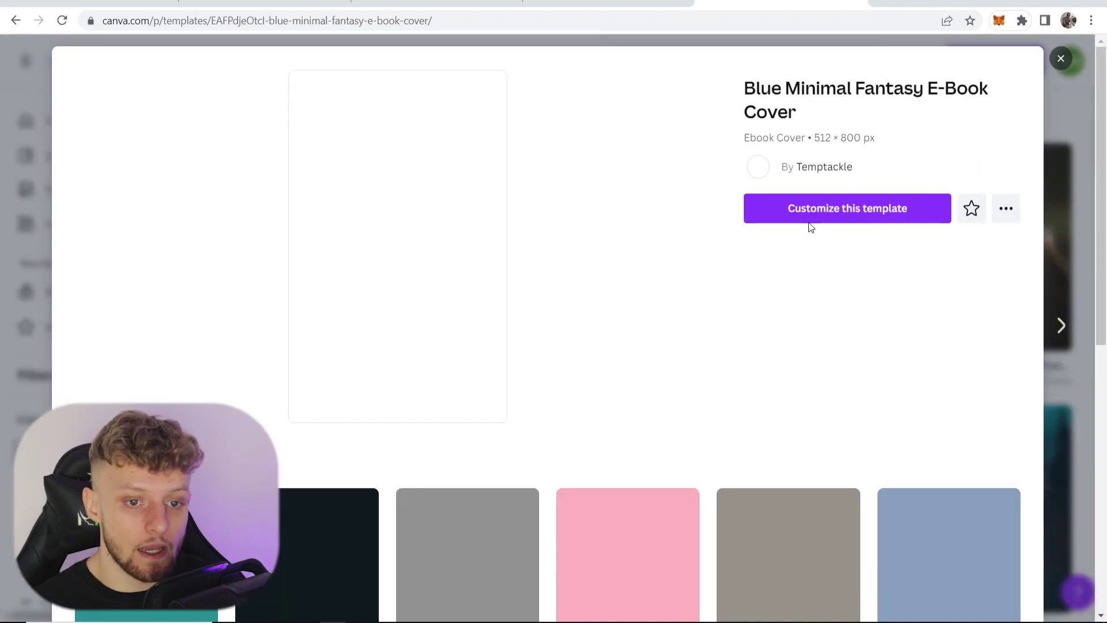
left_click(843, 212)
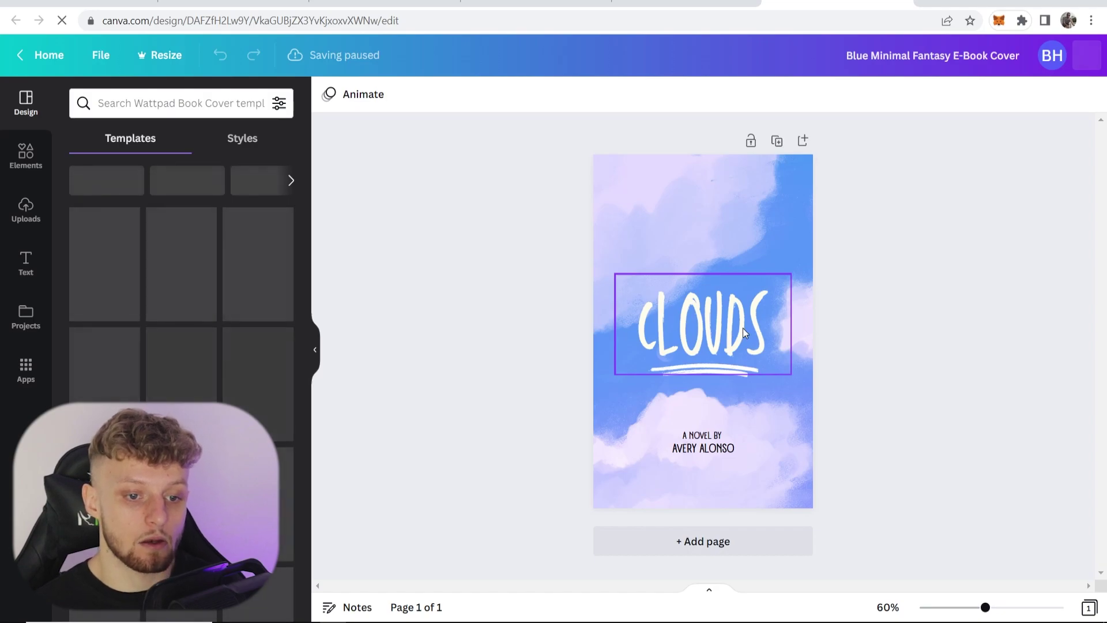
left_click(731, 316)
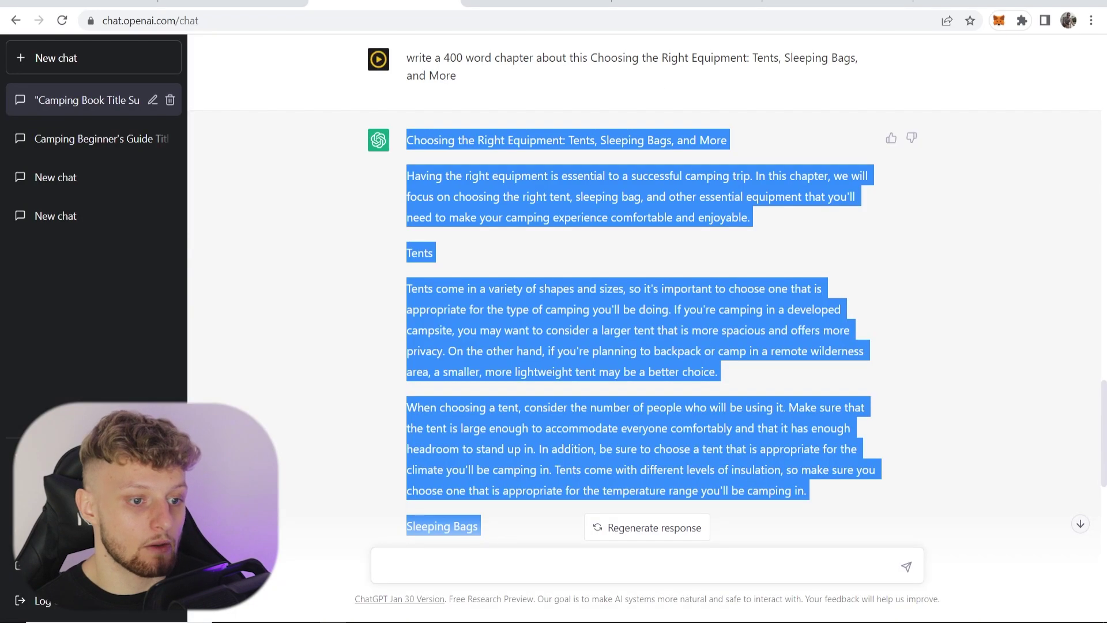
scroll(538, 314, "up", 5)
scroll(540, 320, "up", 10)
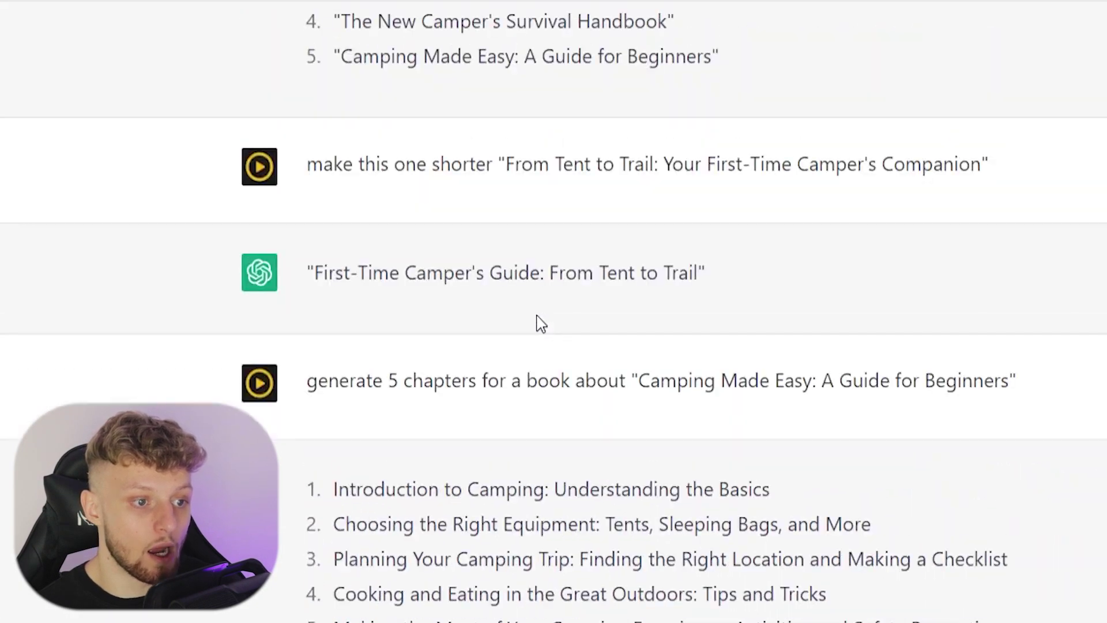
scroll(631, 311, "up", 2)
scroll(675, 320, "up", 3)
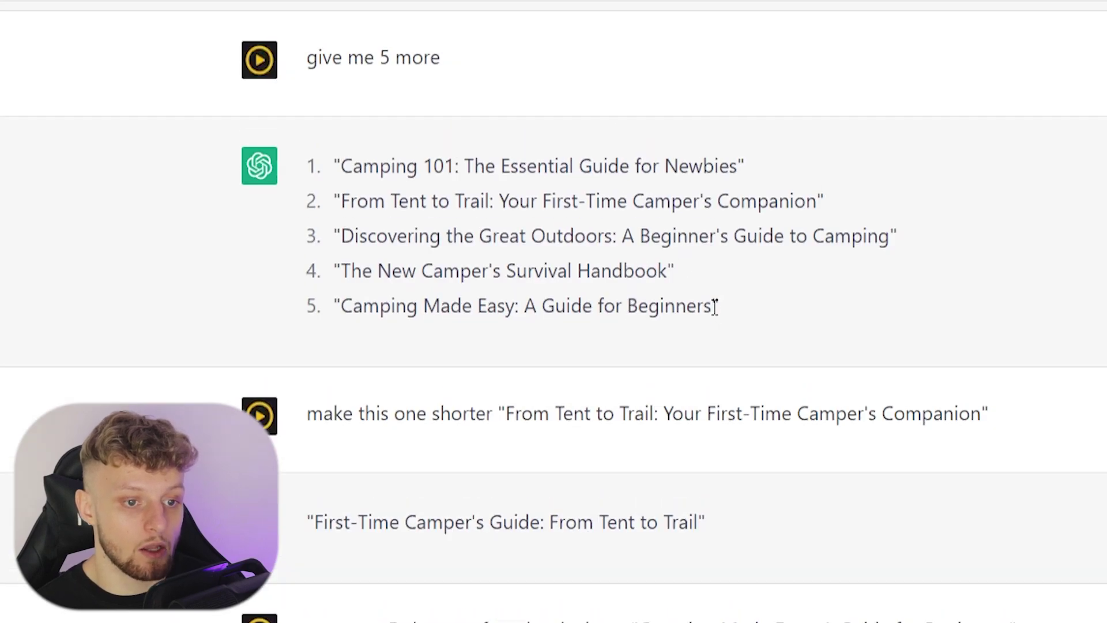
left_click_drag(716, 306, 338, 319)
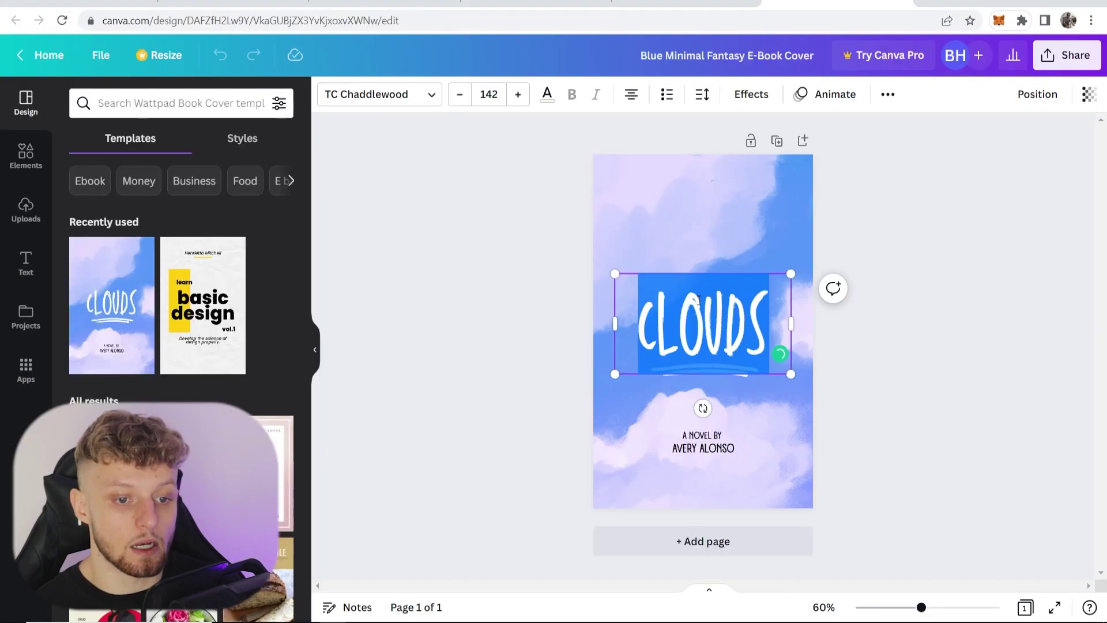
key("ctrl+v")
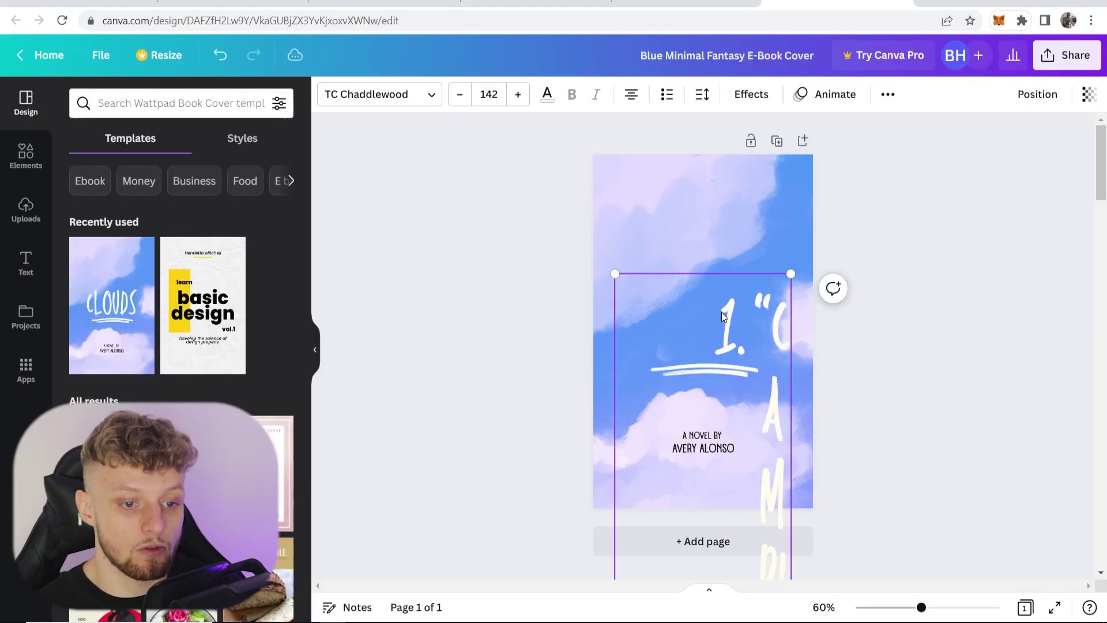
key("Home")
key("Delete")
key("Delete")
key("Delete")
Step: Shrink the title font and resize and move its box to the top centre of the cover
key("ctrl+a")
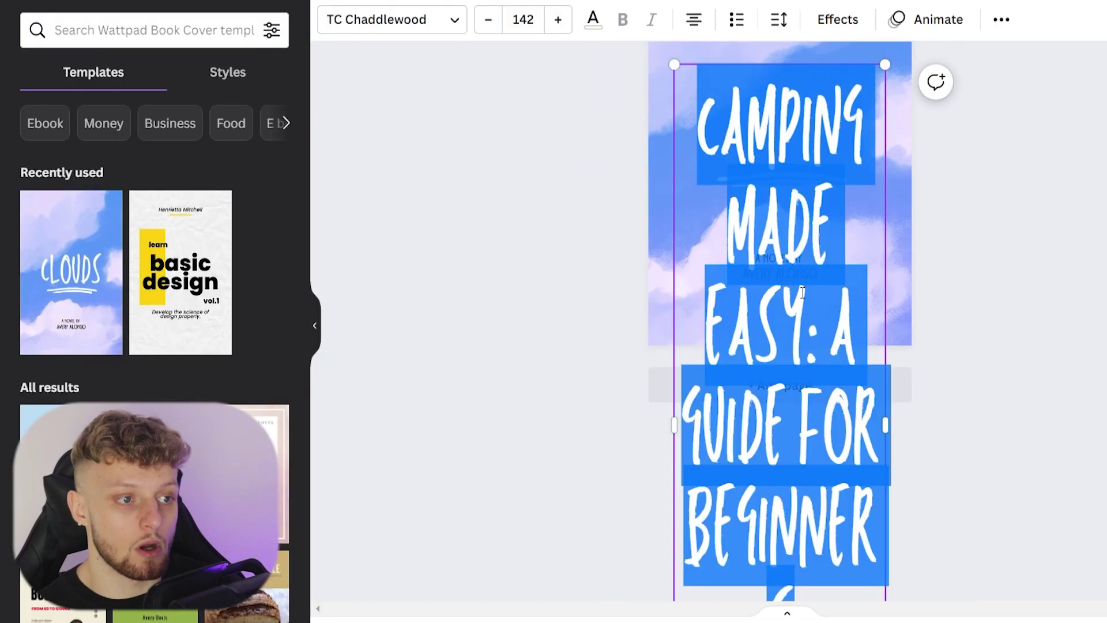
left_click(490, 21)
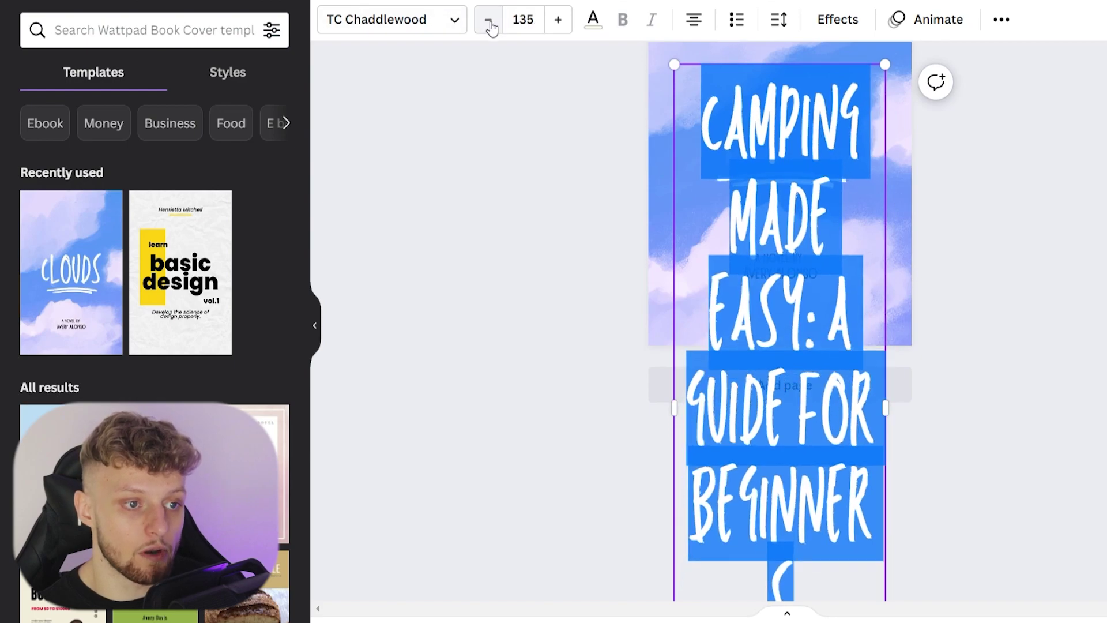
left_click(491, 29)
left_click(489, 22)
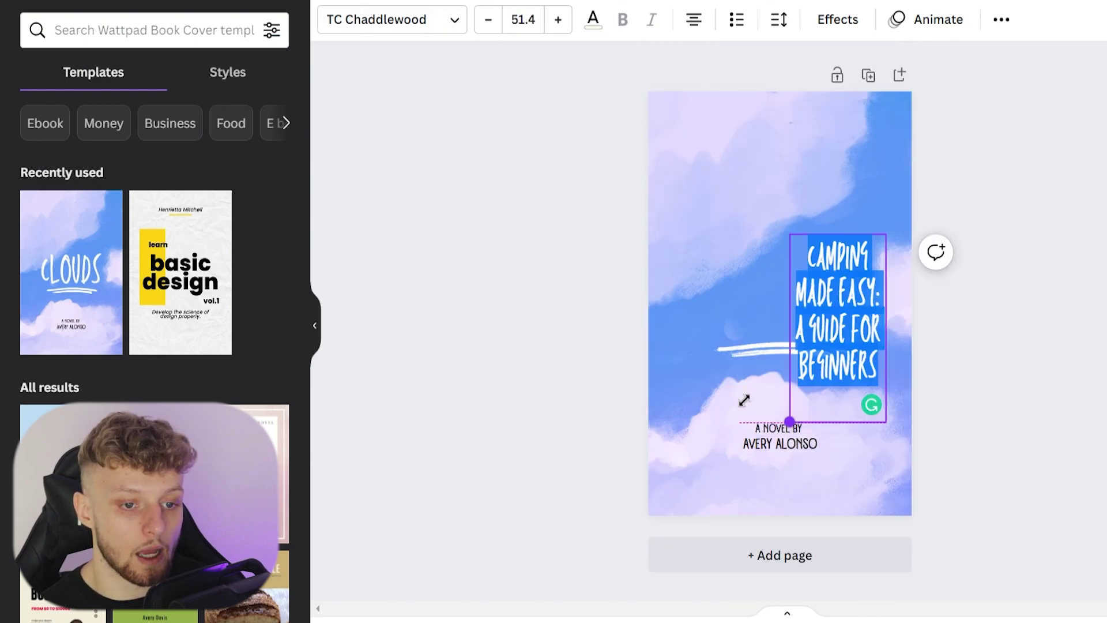
mouse_move(742, 395)
left_mouse_down()
mouse_move(724, 422)
mouse_move(774, 452)
left_mouse_up()
left_click(975, 289)
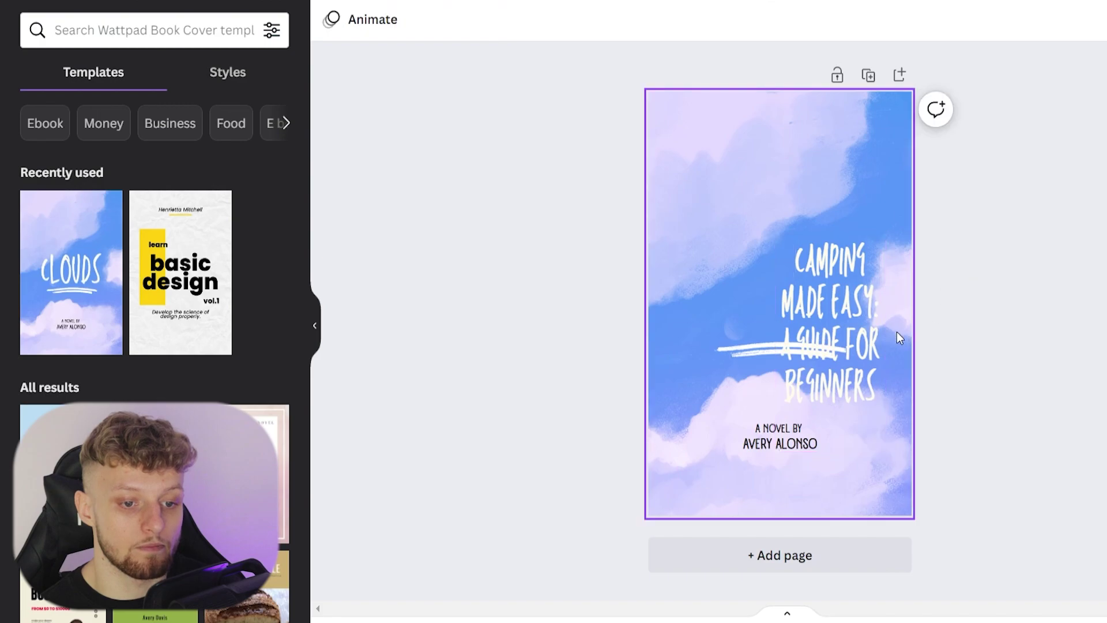
left_click_drag(829, 303, 772, 187)
left_click_drag(829, 337, 851, 388)
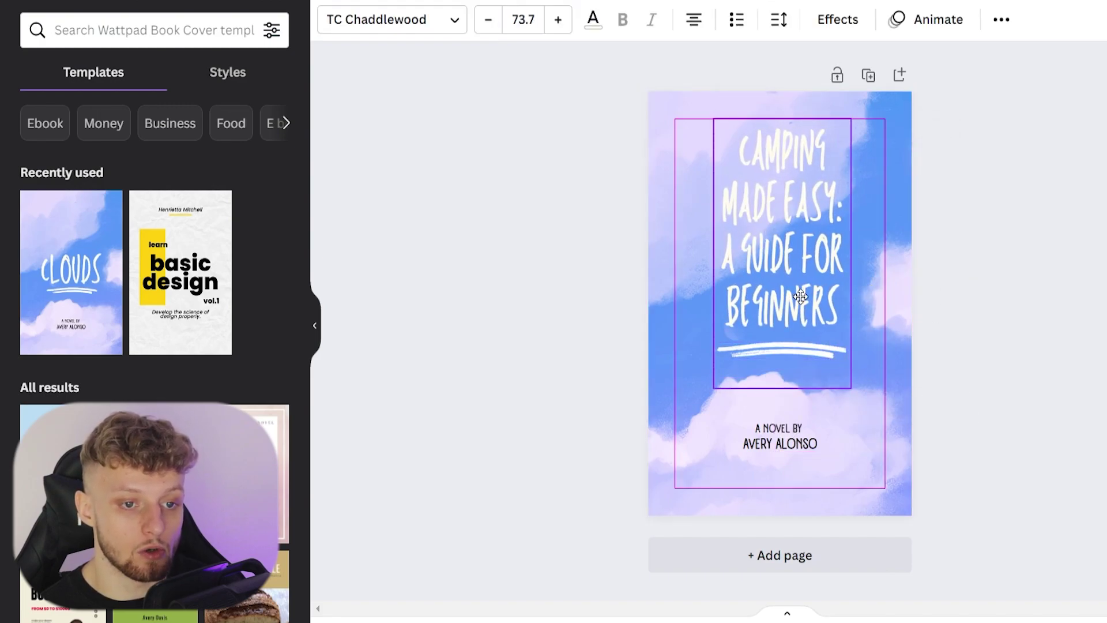
left_click_drag(801, 296, 802, 295)
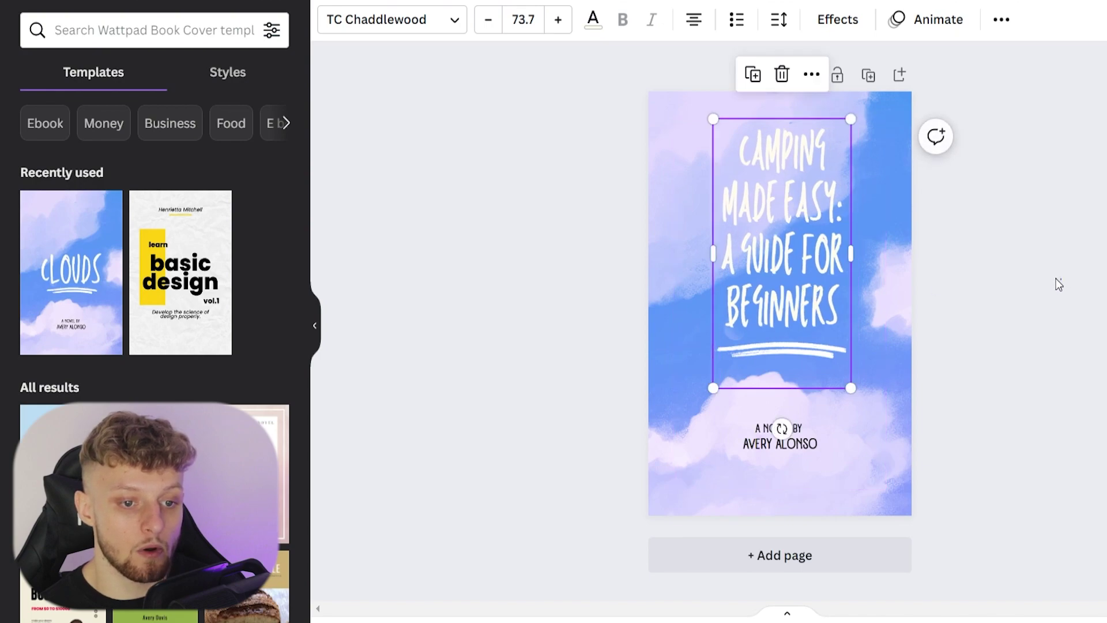
left_click(1056, 278)
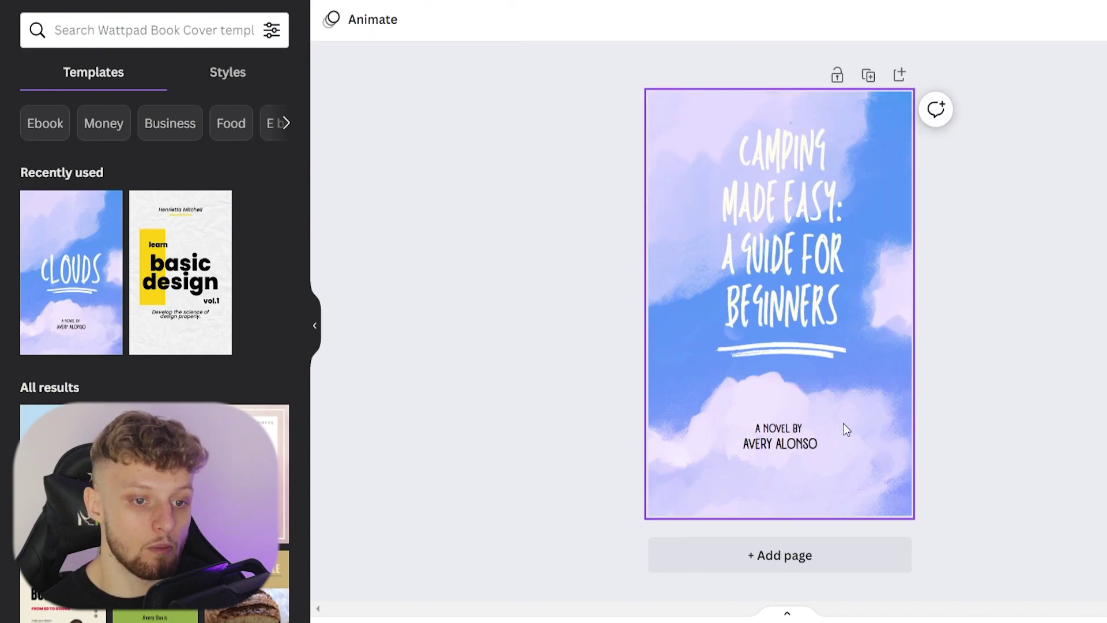
left_click(683, 238)
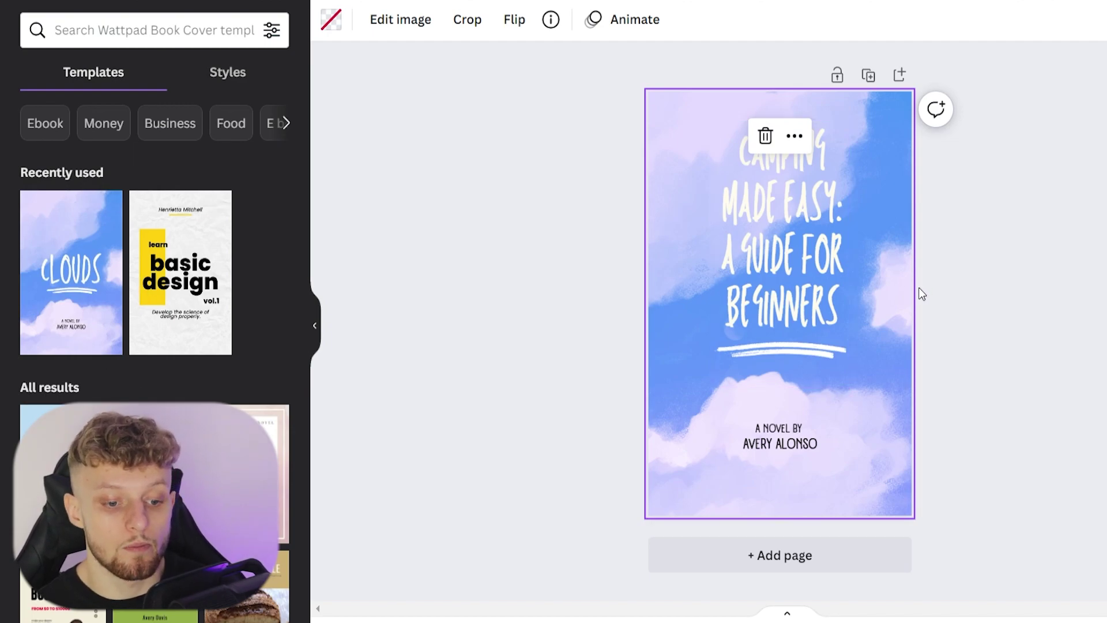
Step: Add a blank page 2 with a heading text box placed at the top of the page
left_click(784, 555)
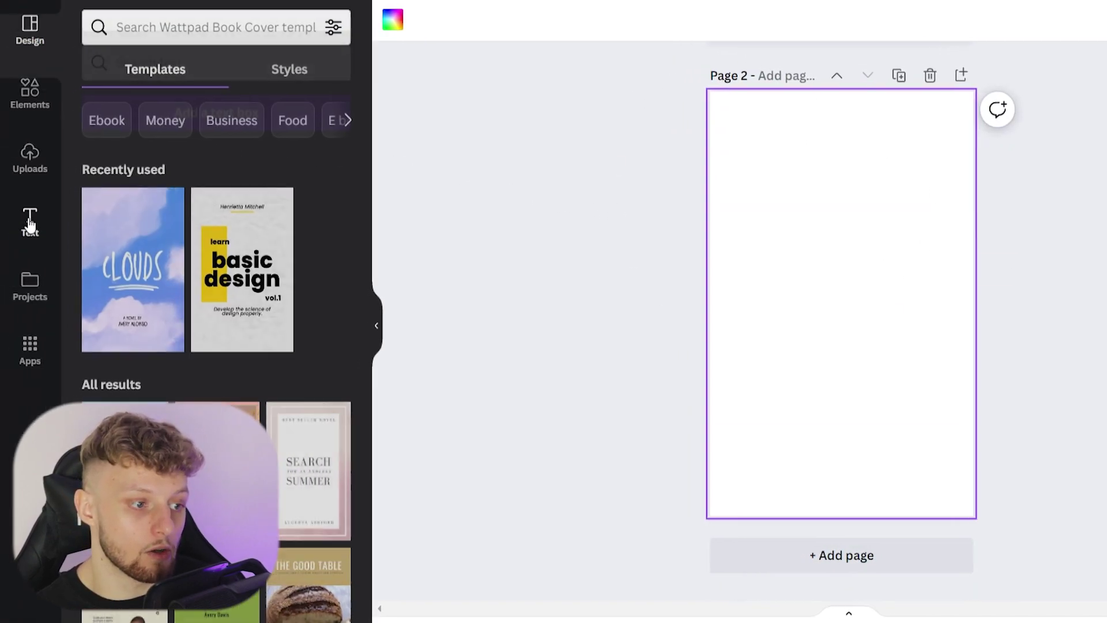
left_click(29, 220)
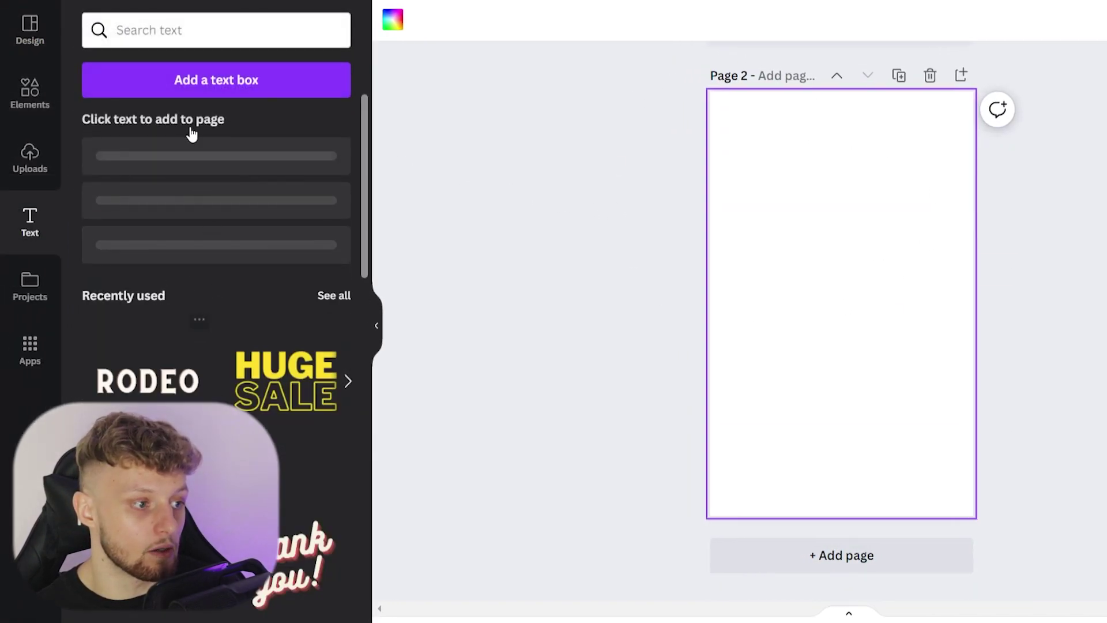
left_click(345, 186)
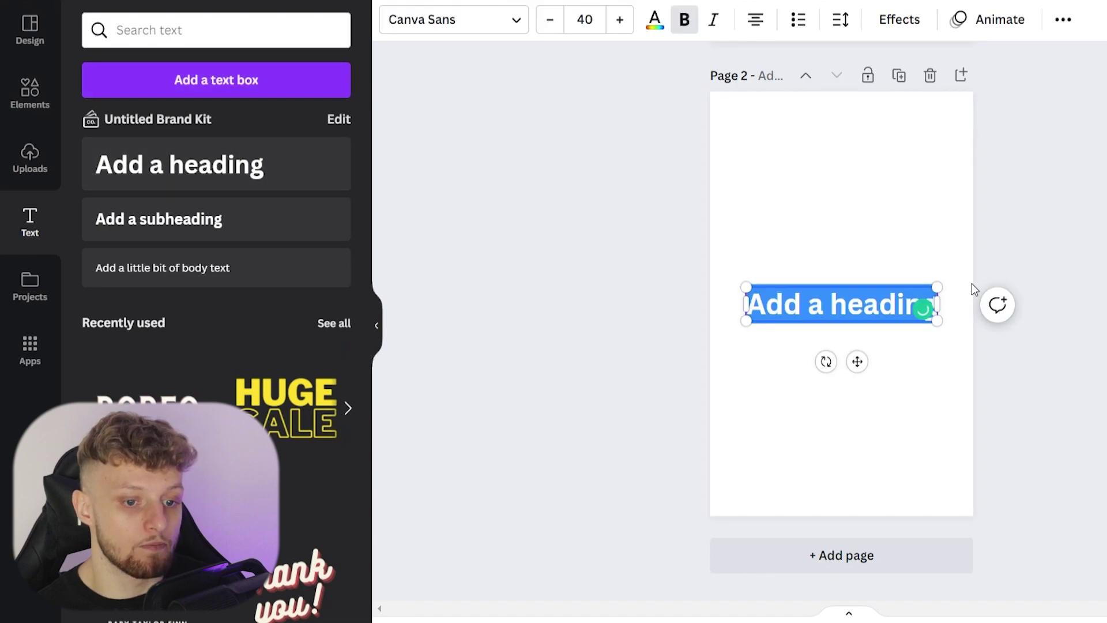
left_click(844, 306)
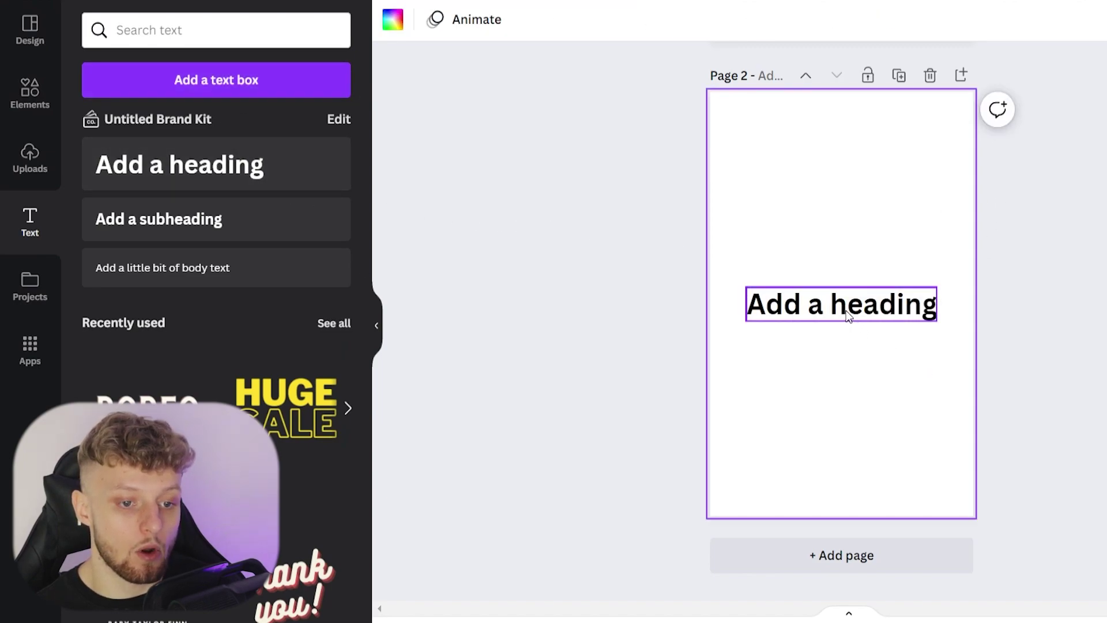
mouse_move(843, 307)
left_mouse_down()
mouse_move(844, 146)
mouse_move(850, 156)
left_mouse_up()
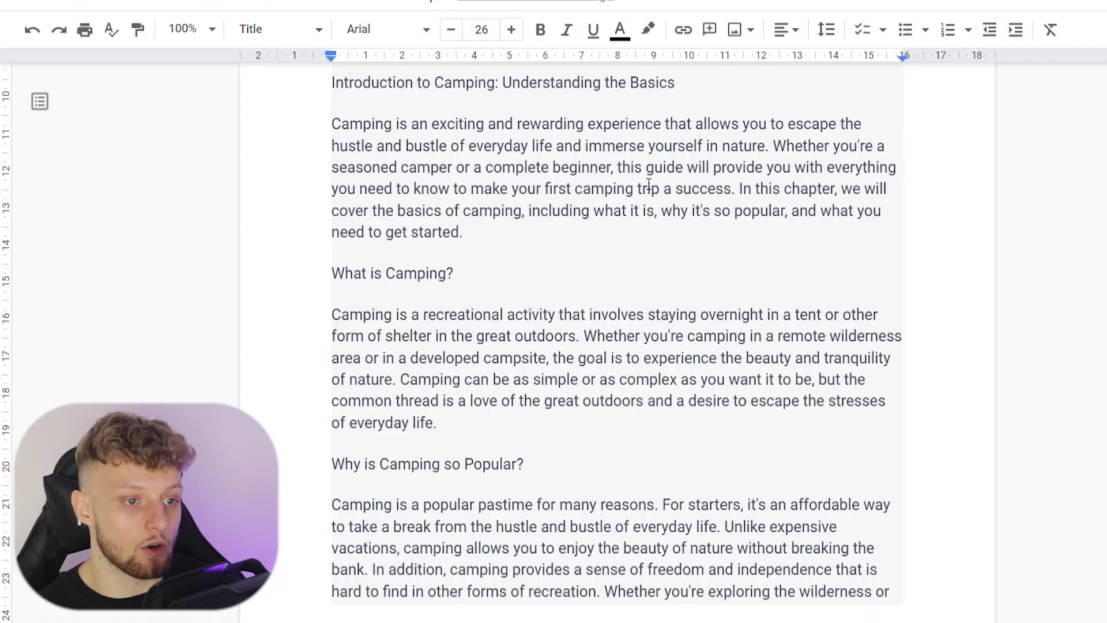
scroll(600, 220, "up", 5)
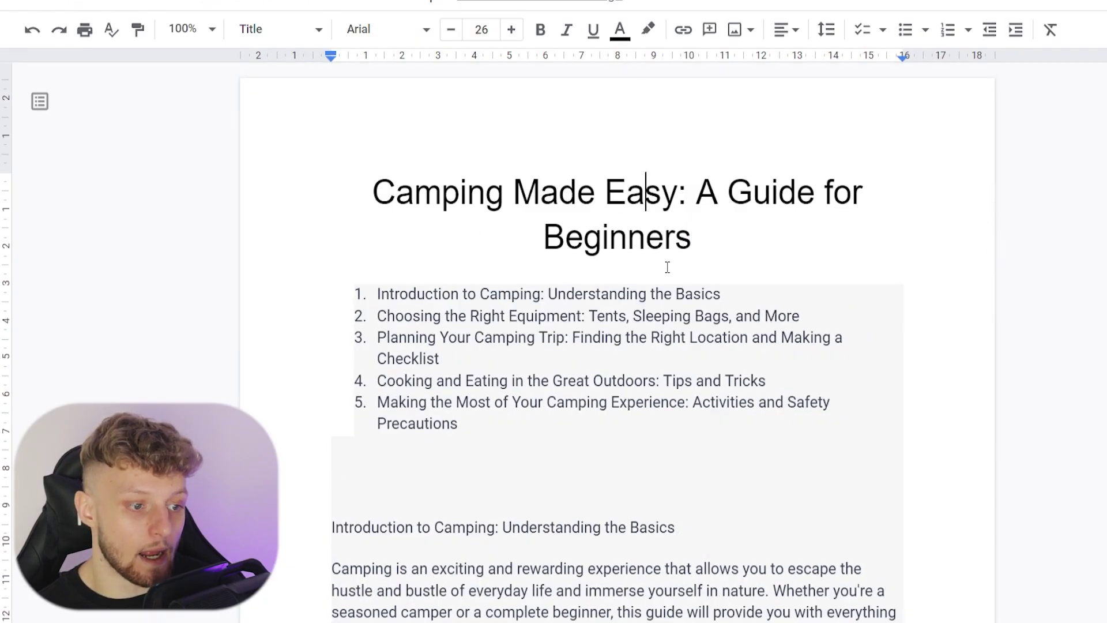
Step: Paste the chapter title 'Introduction to Camping: Understanding the Basics' into the heading
left_click_drag(388, 293, 733, 289)
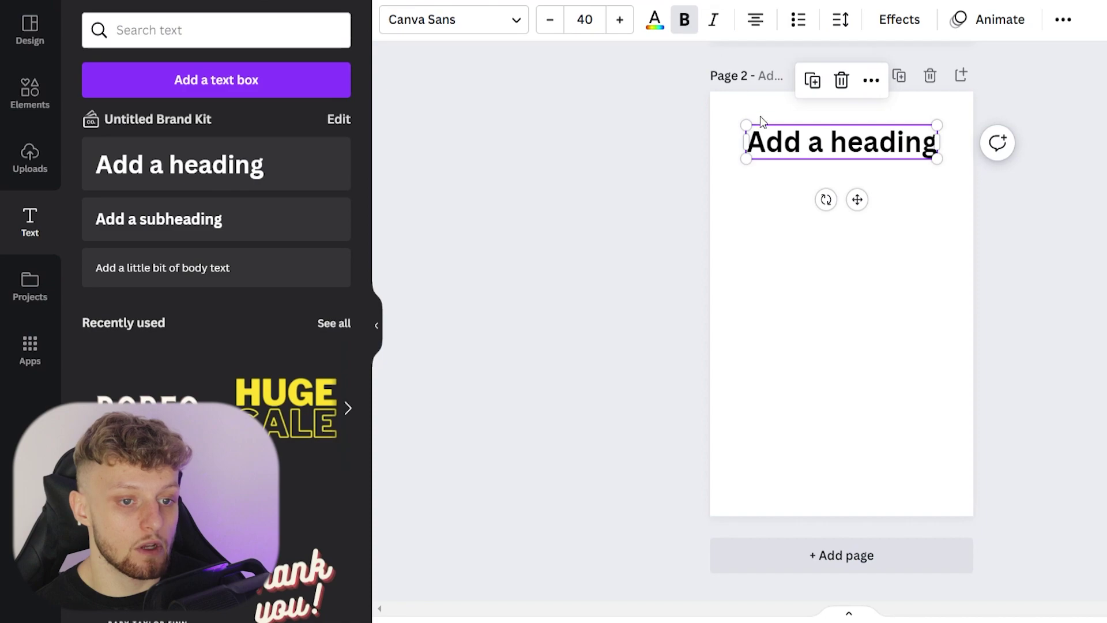
triple_click(825, 151)
type("1. Introduction to Camping: Understanding the Basics")
key("Escape")
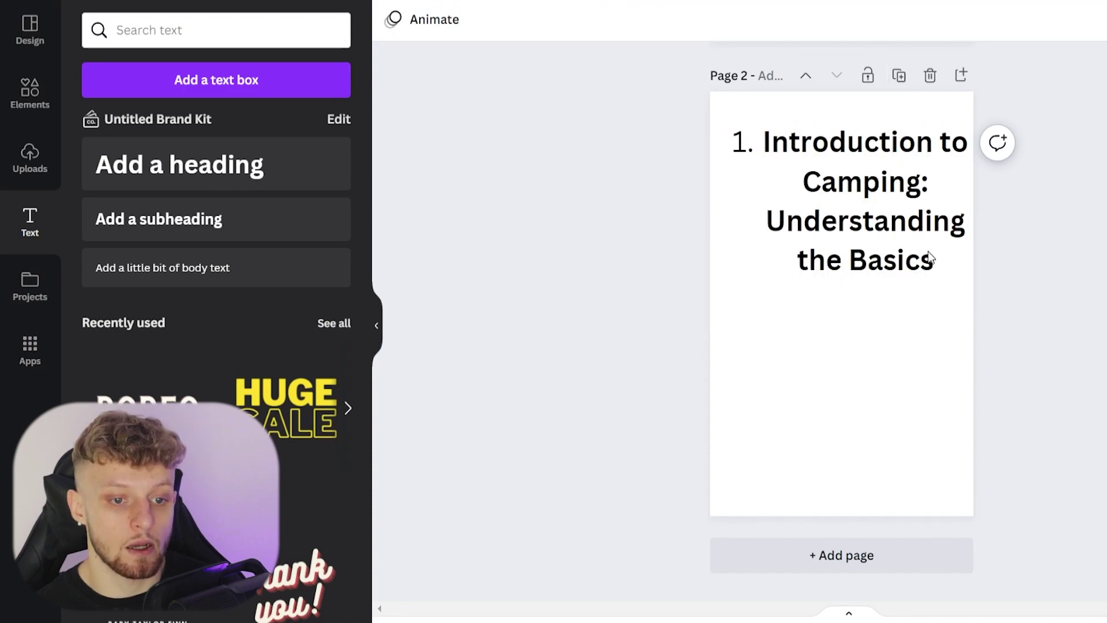
Step: Make the heading text smaller and strip its list numbering and centring
left_click_drag(937, 272, 724, 125)
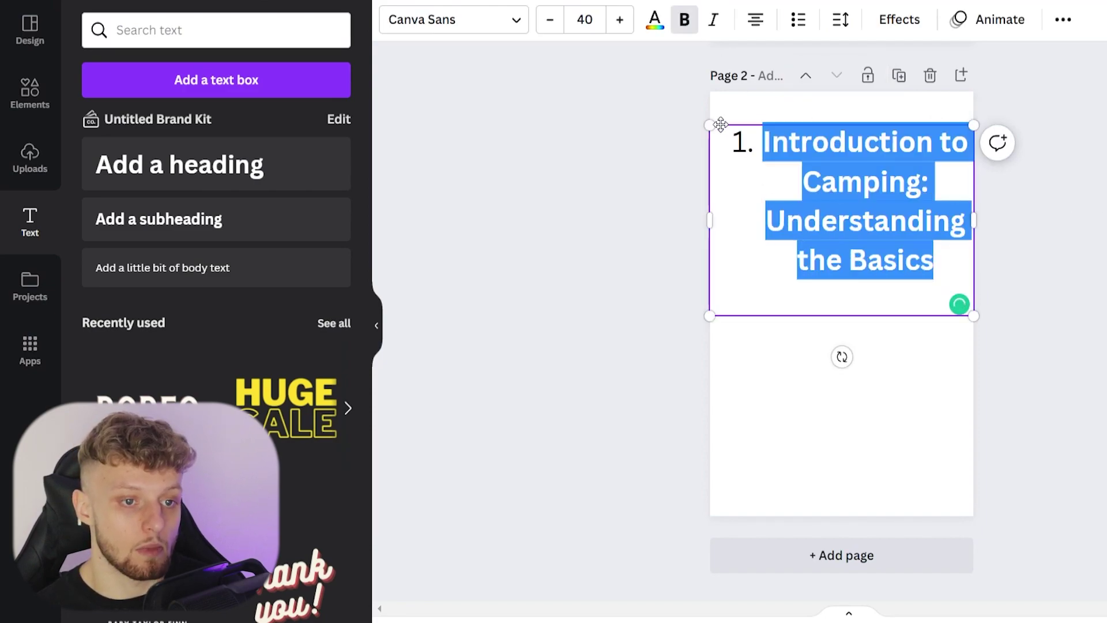
left_click(552, 27)
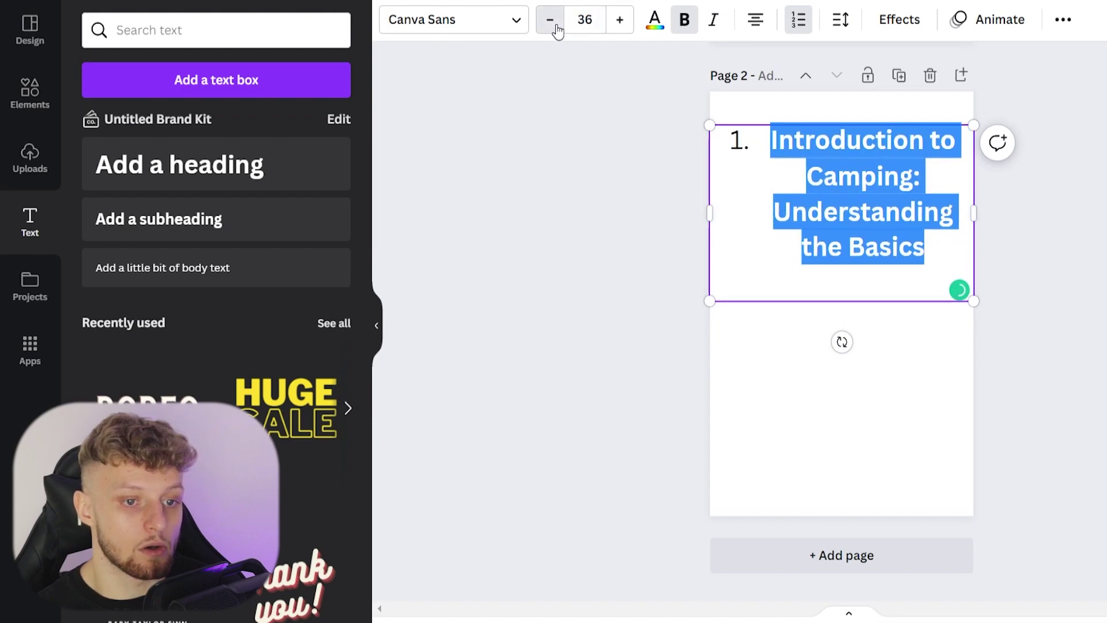
left_click(552, 26)
key("ctrl+z")
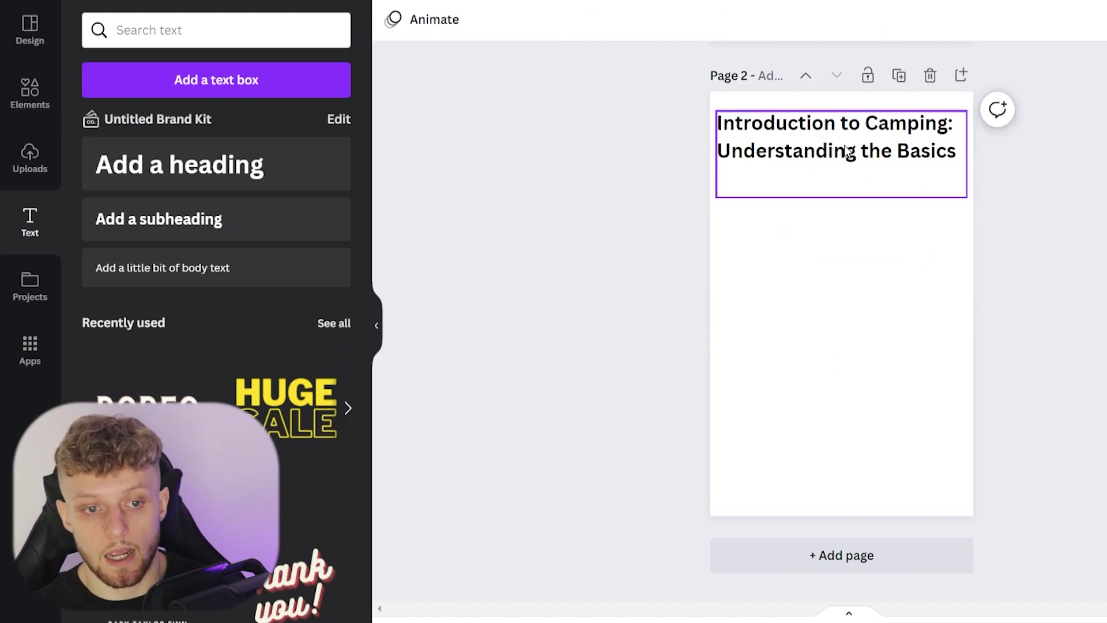
left_click(598, 170)
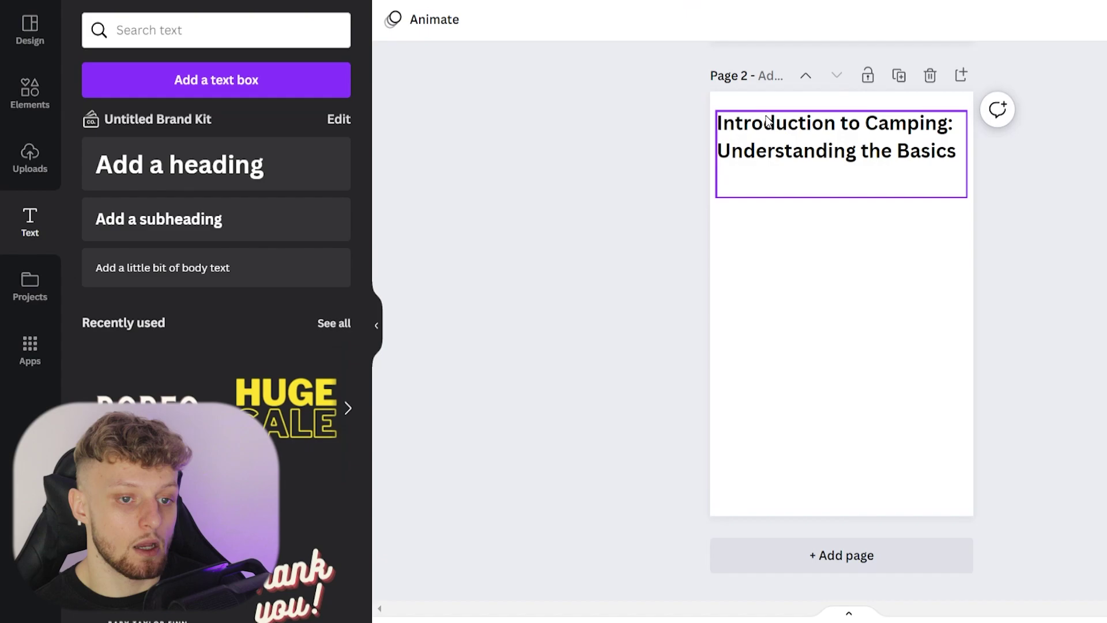
Step: Add a body text box on page 2 holding the pasted Google Docs chapter text
left_click(160, 268)
left_click(837, 303)
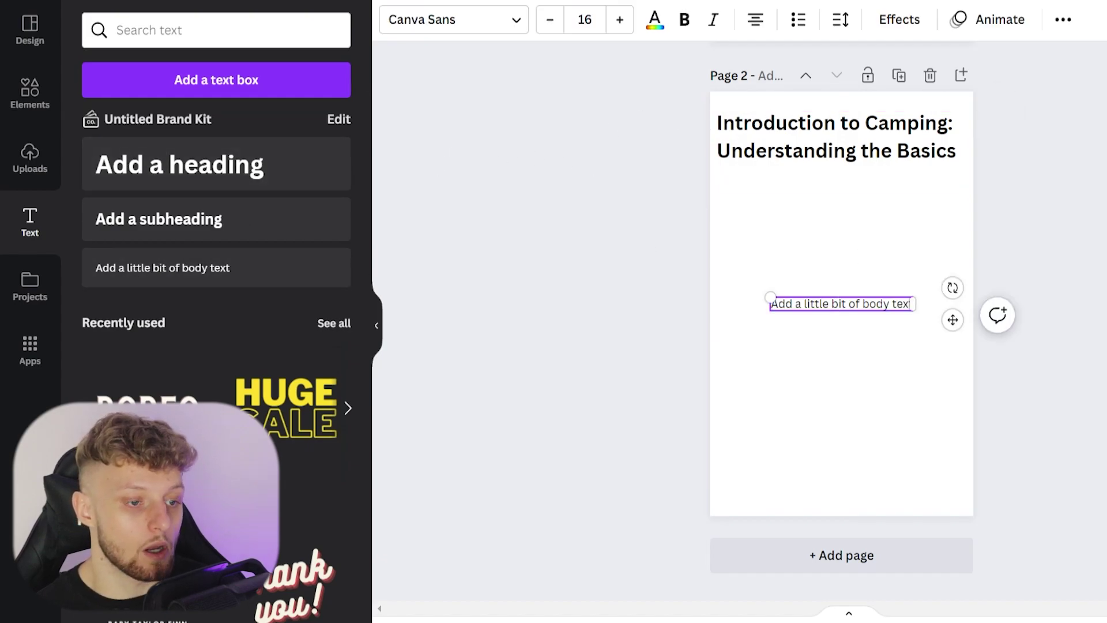
scroll(334, 165, "down", 4)
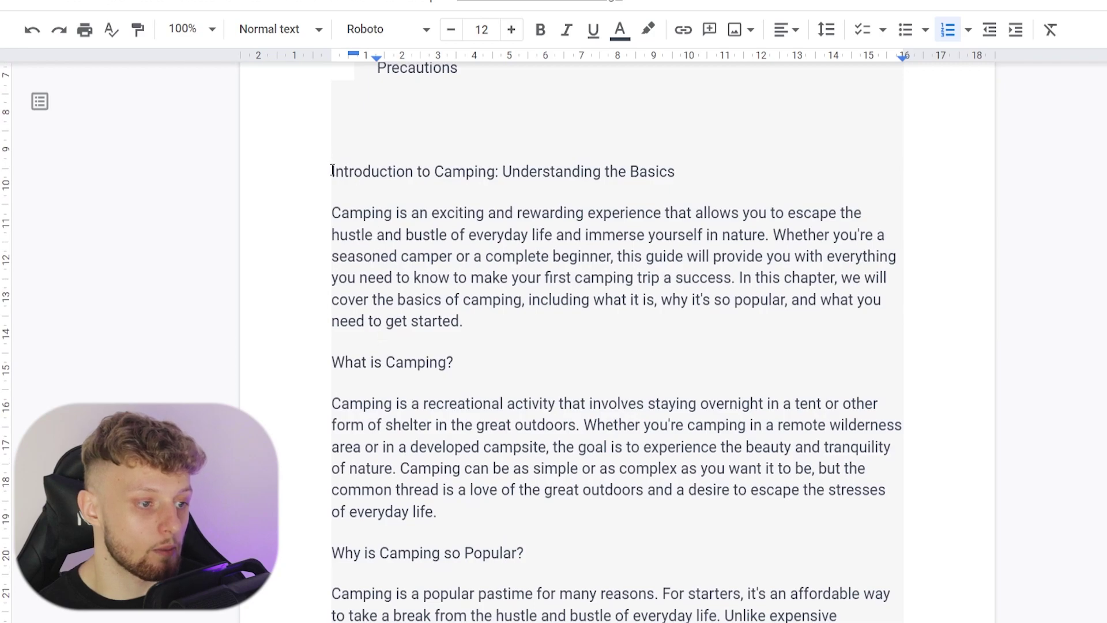
left_click_drag(332, 171, 603, 234)
scroll(603, 234, "down", 5)
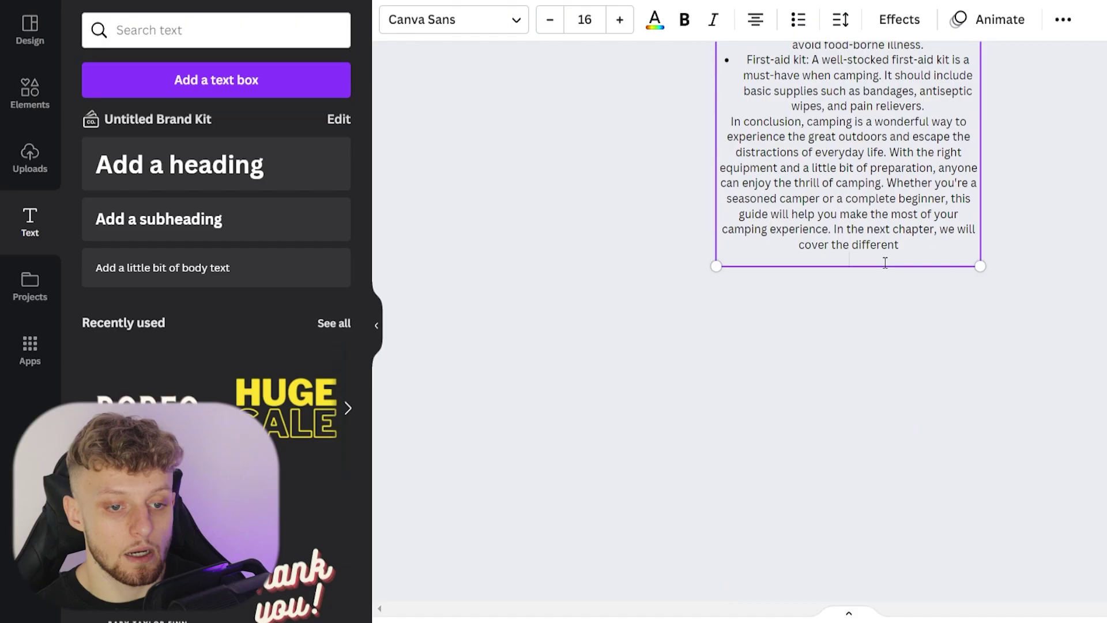
scroll(885, 262, "up", 2)
scroll(874, 294, "up", 3)
scroll(864, 327, "up", 2)
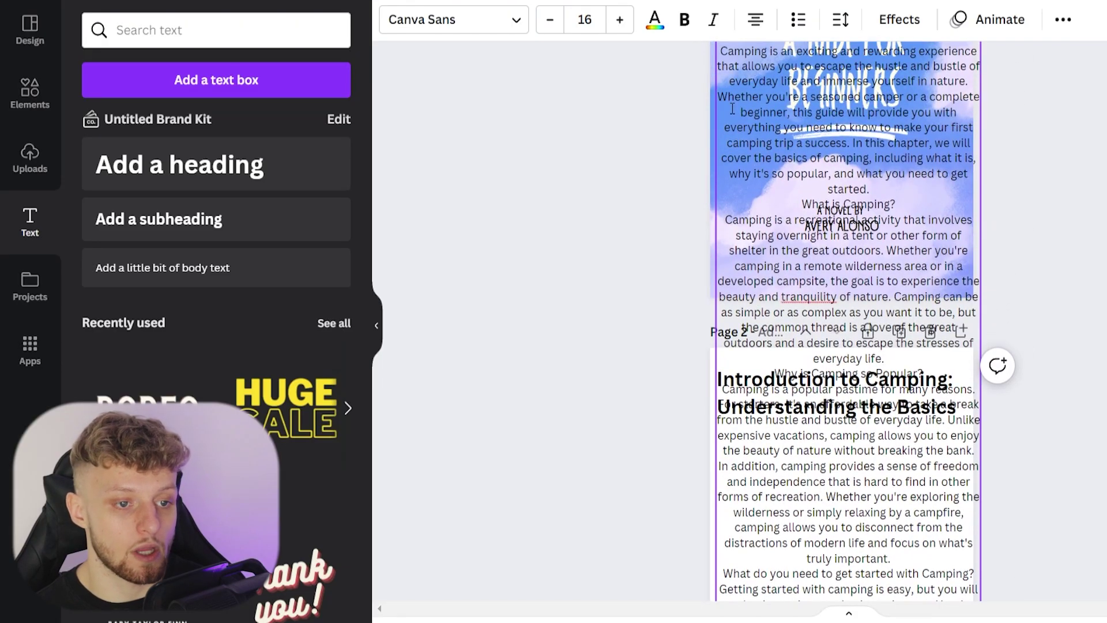
left_click(759, 116)
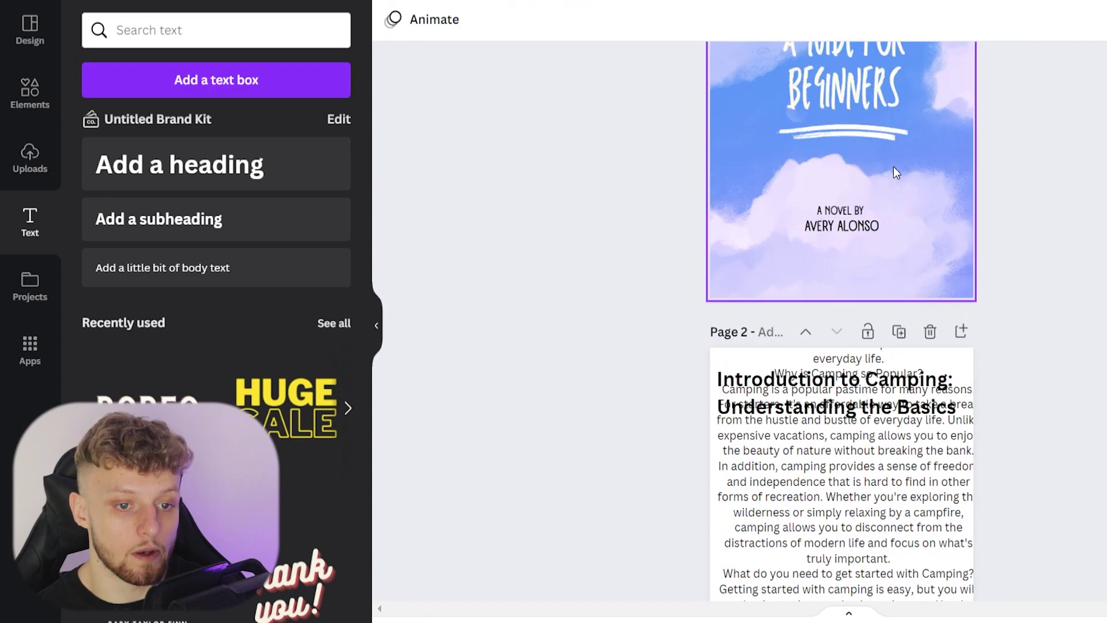
left_click(905, 165)
mouse_move(891, 465)
left_mouse_down()
mouse_move(878, 519)
mouse_move(898, 585)
left_mouse_up()
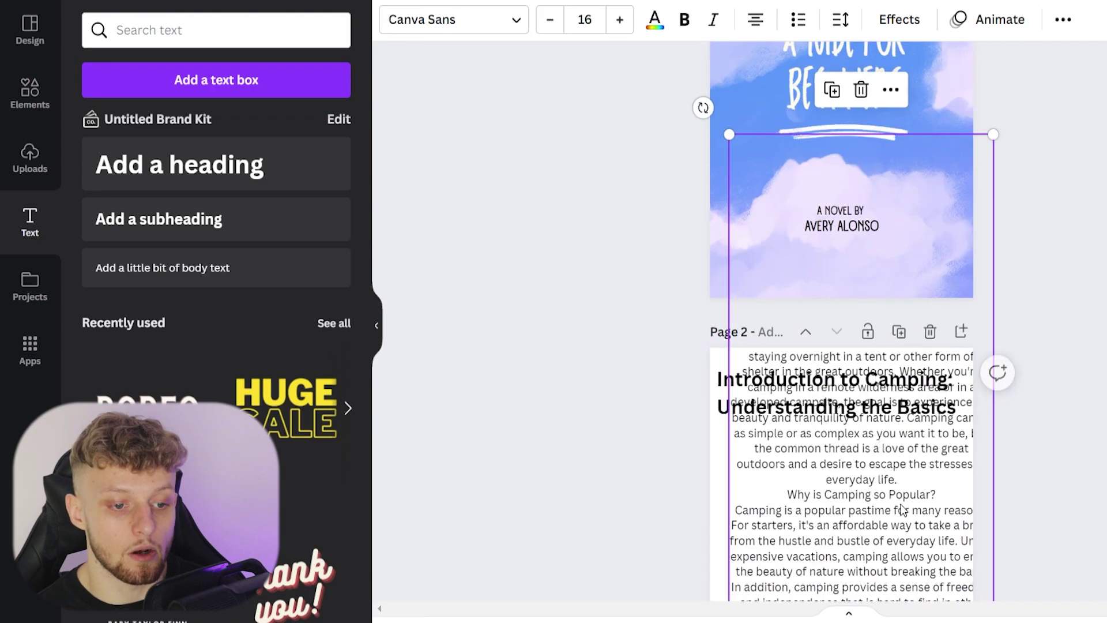
scroll(865, 354, "down", 5)
left_click_drag(836, 149, 806, 292)
scroll(806, 292, "up", 2)
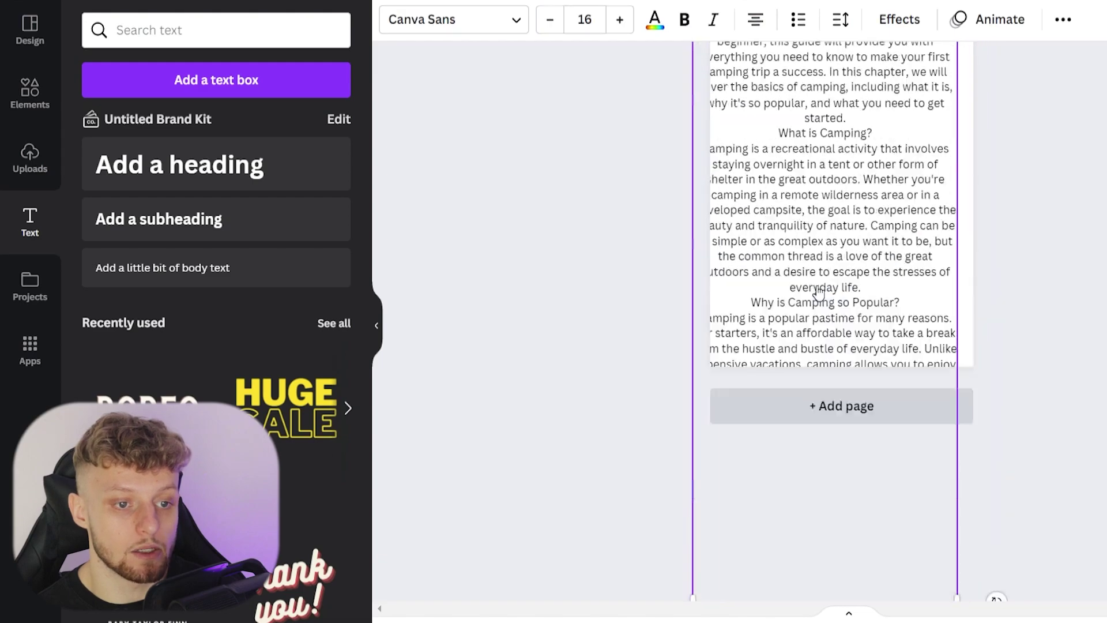
scroll(806, 291, "up", 6)
scroll(862, 299, "down", 5)
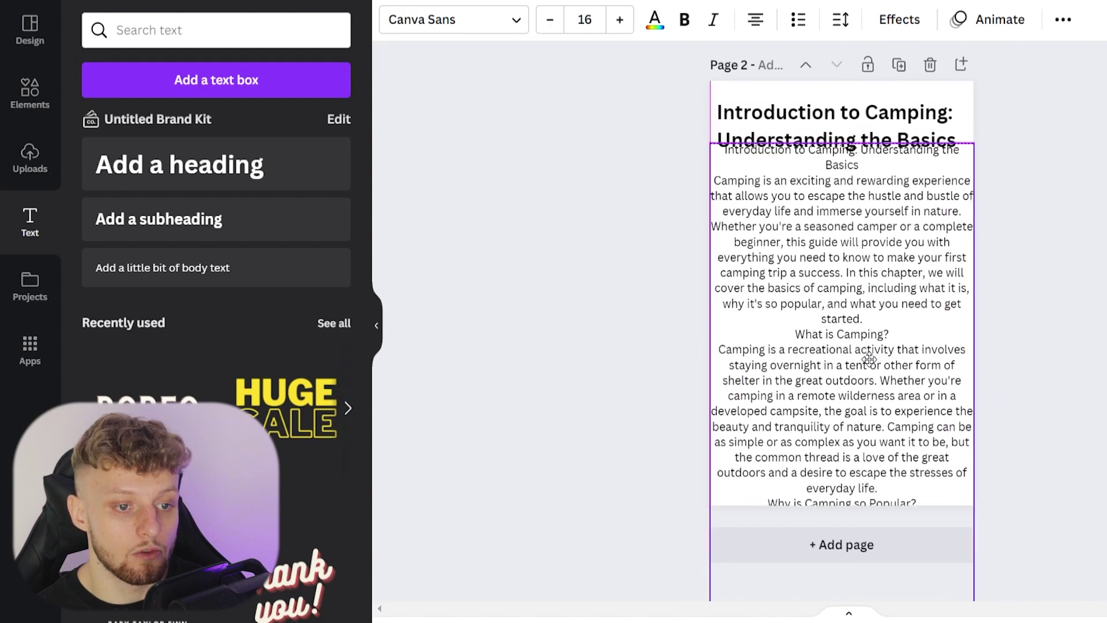
Step: Line the body text up just below the heading and shrink its box slightly
left_click_drag(861, 299, 878, 371)
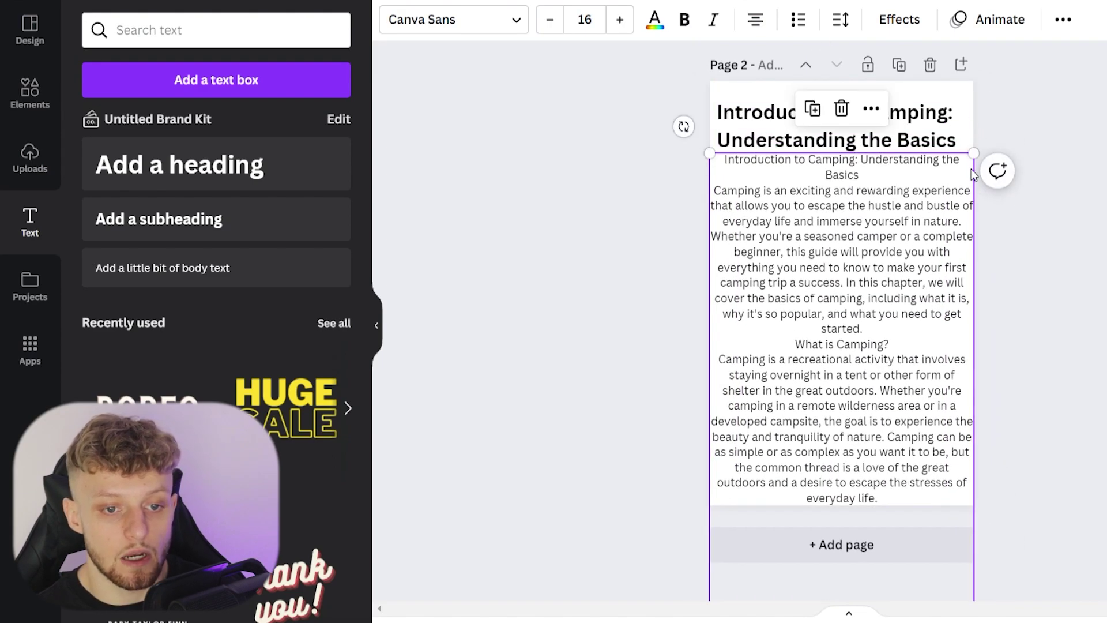
left_click_drag(974, 154, 962, 212)
left_click_drag(880, 304, 889, 232)
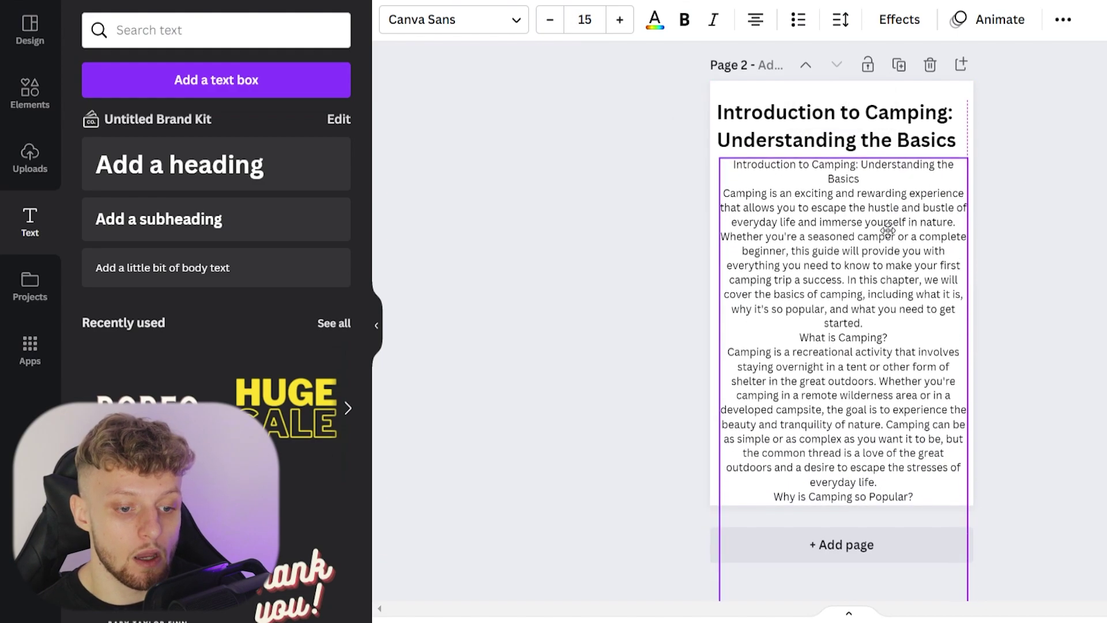
Step: Cut the overflowing text from 'Why is Camping so Popular?' onward out of page 2
left_click(845, 454)
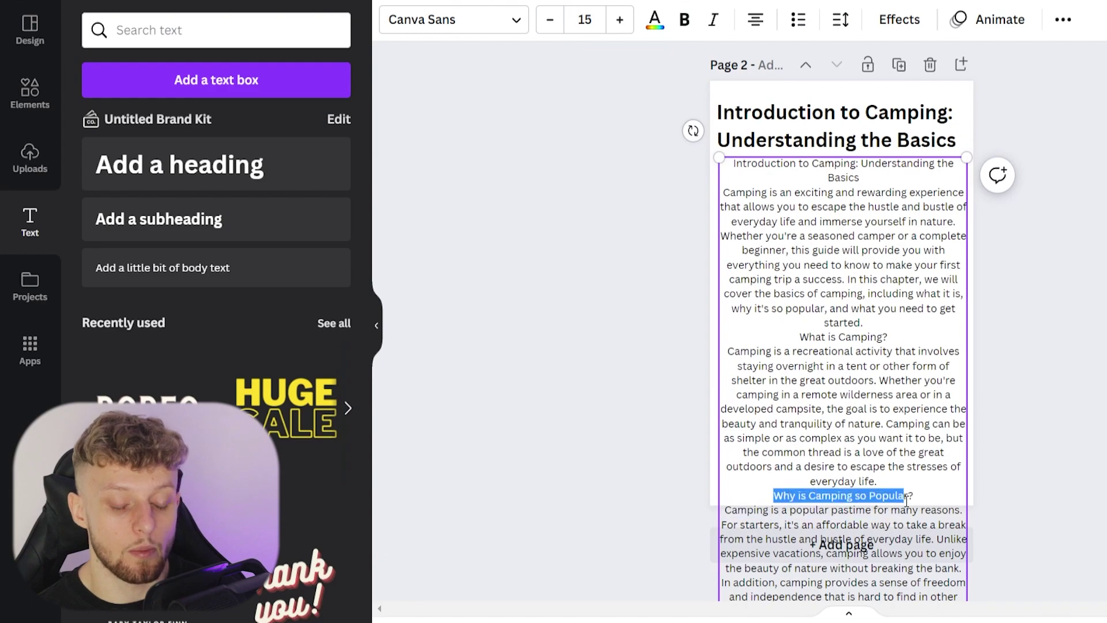
mouse_move(906, 498)
left_mouse_down()
mouse_move(937, 497)
mouse_move(953, 586)
left_mouse_up()
right_click(872, 329)
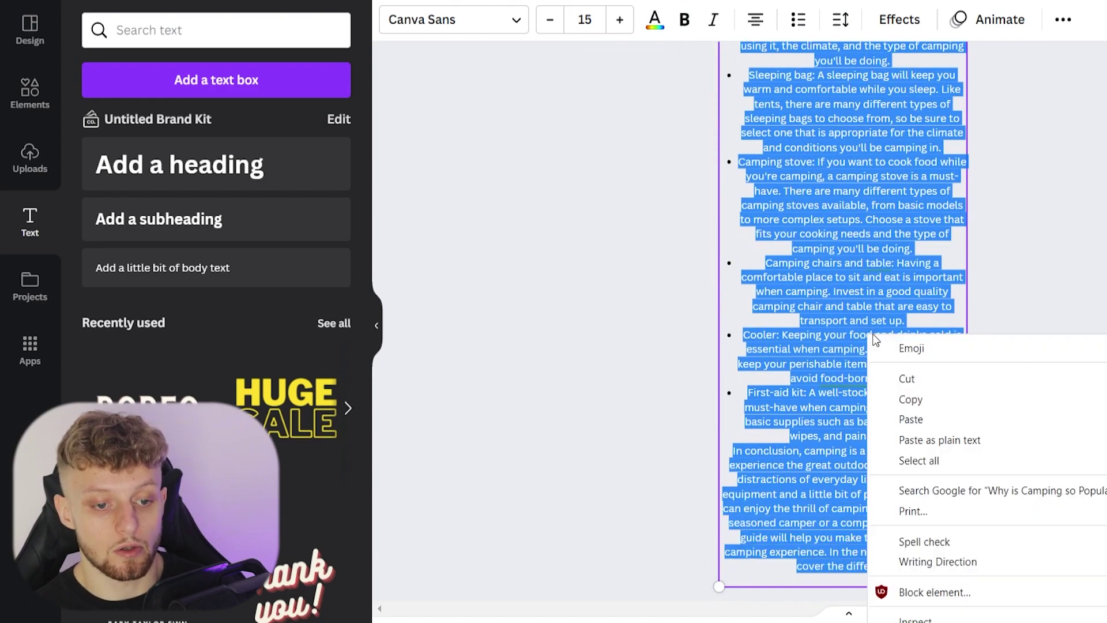
left_click(912, 380)
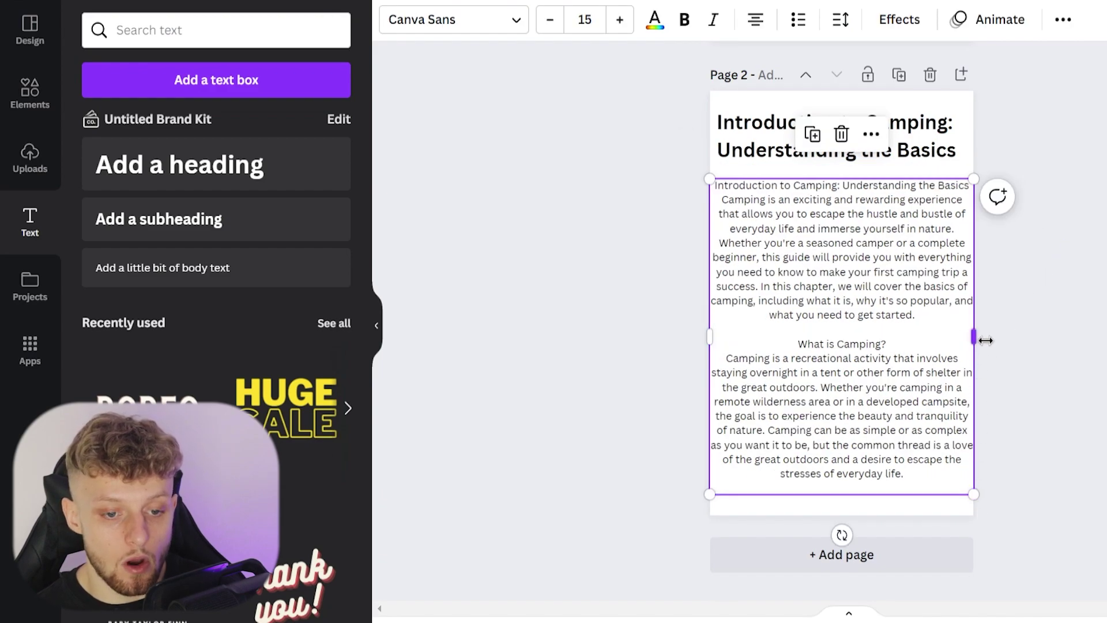
Step: Narrow the body text box from both sides so it fits the page
left_click_drag(984, 340, 966, 337)
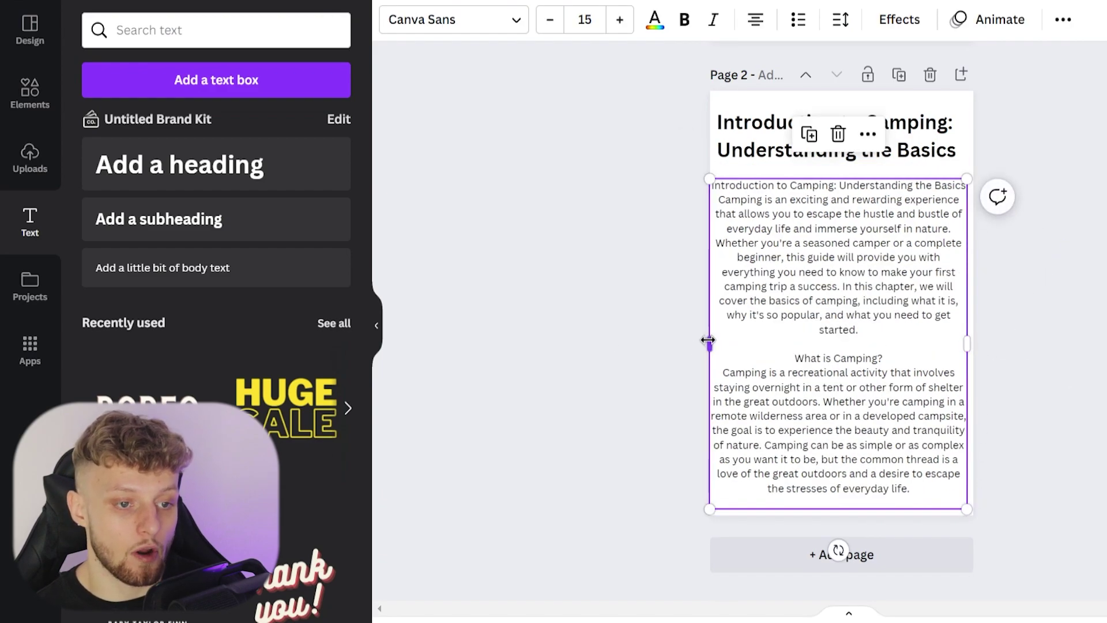
left_click_drag(708, 340, 716, 340)
key("Escape")
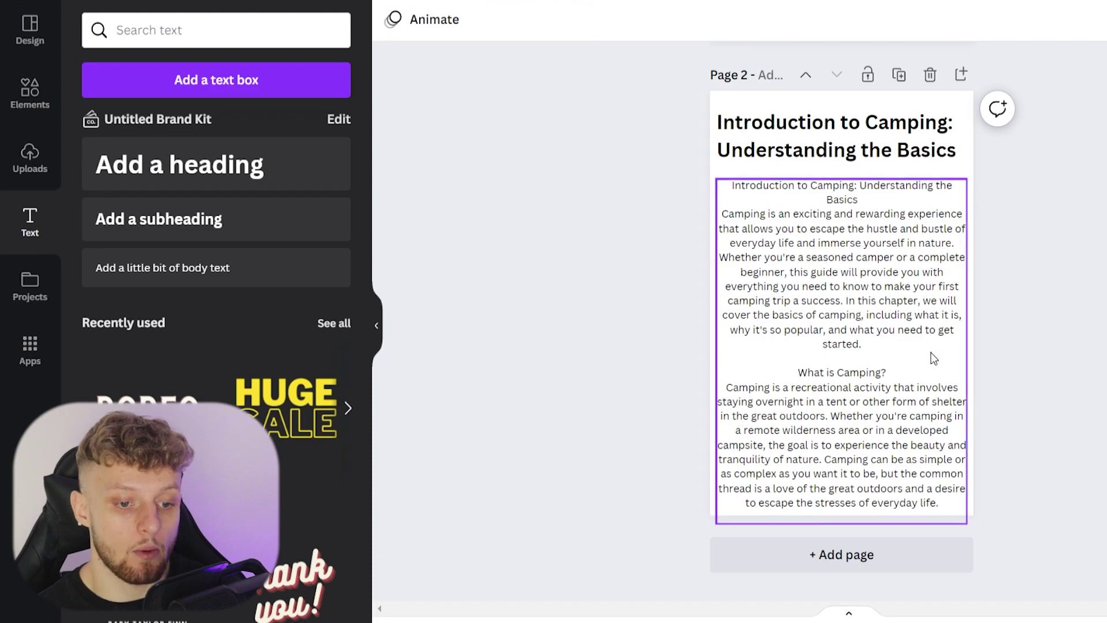
Step: Add page 3 with the cut 'Why is Camping so Popular?' text pasted at the top
left_click(903, 567)
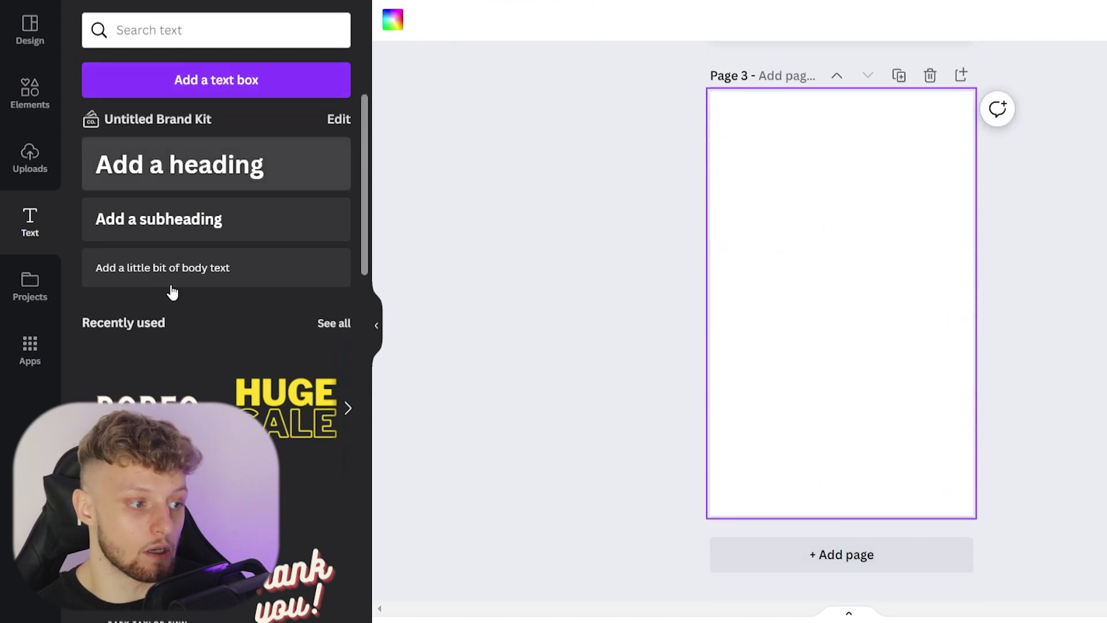
left_click(161, 281)
key("ctrl+v")
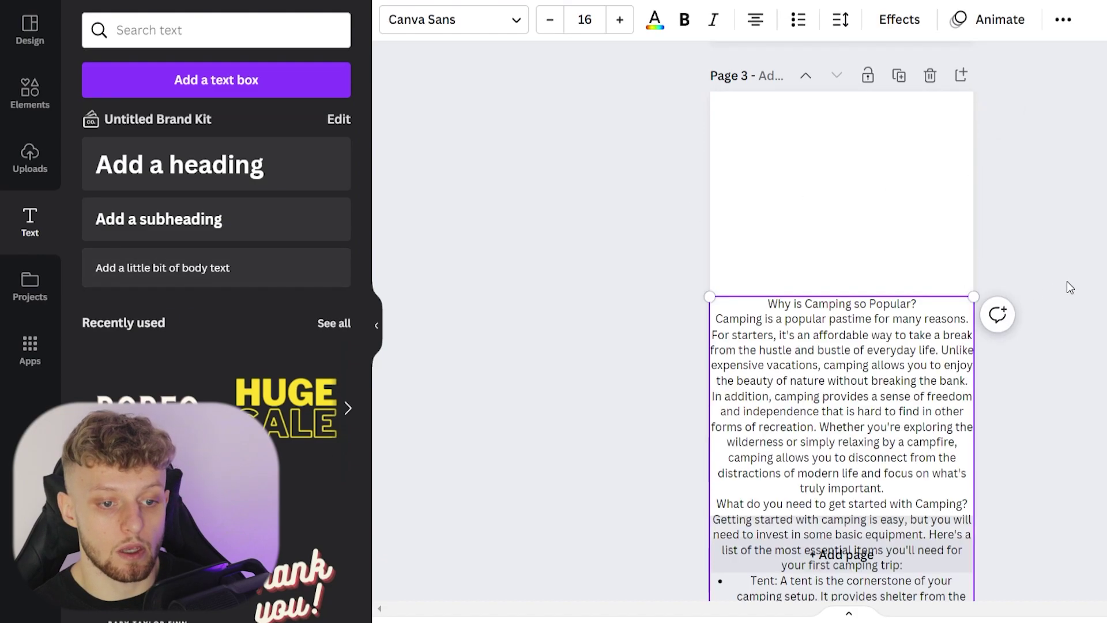
left_click(1066, 287)
left_click(819, 424)
mouse_move(818, 425)
left_mouse_down()
mouse_move(818, 201)
mouse_move(823, 252)
left_mouse_up()
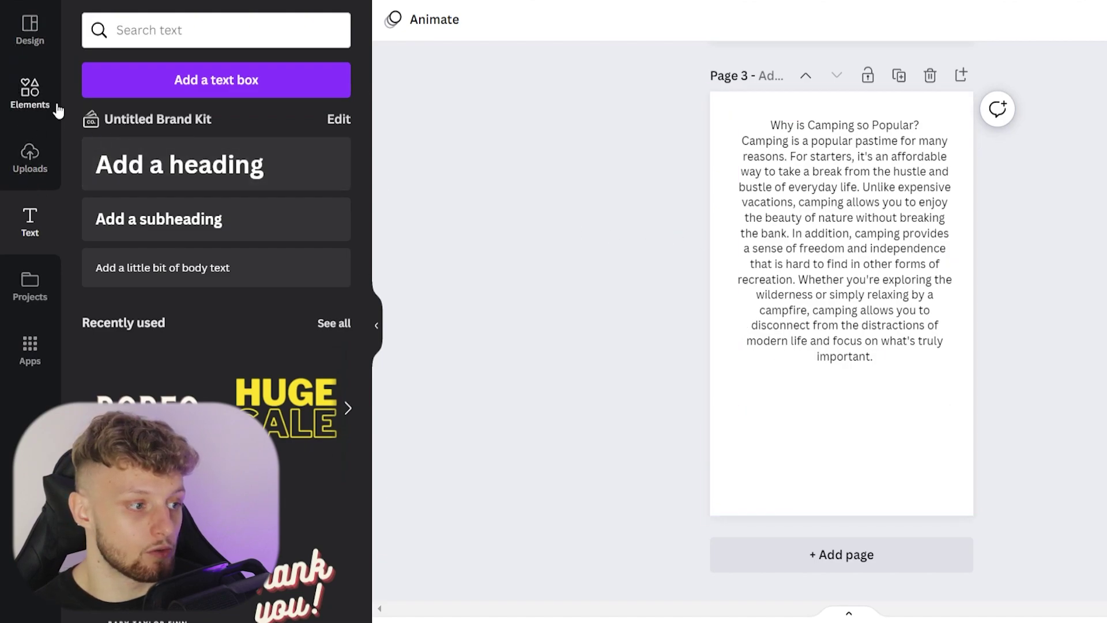
Step: Place the uploaded dashcam photo on page 3, shrunk and positioned beneath the text
left_click(29, 156)
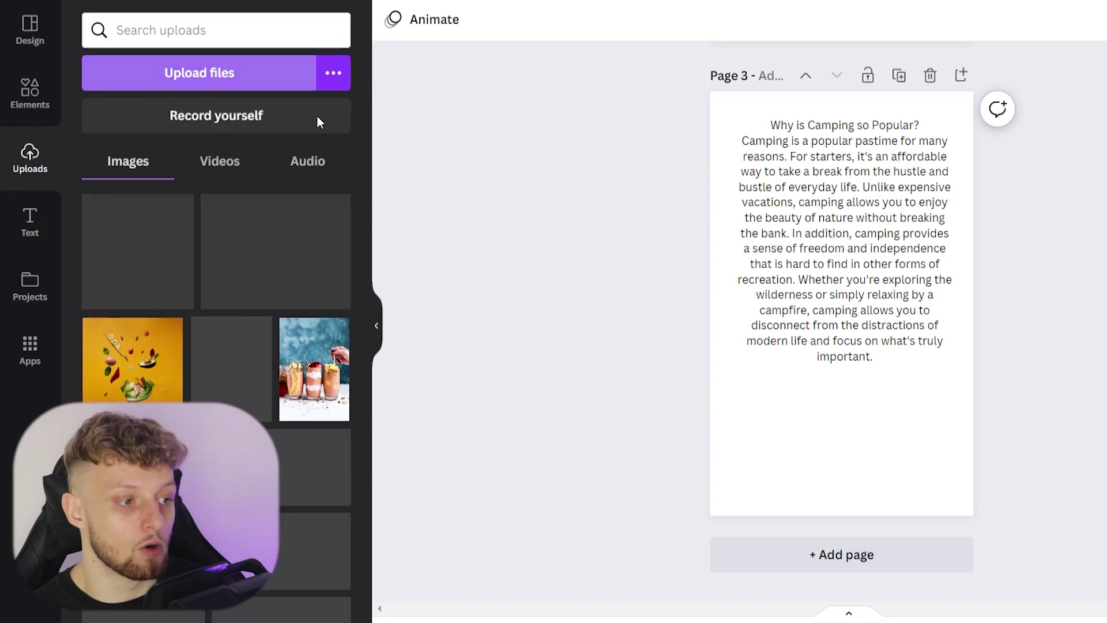
left_click_drag(147, 277, 840, 401)
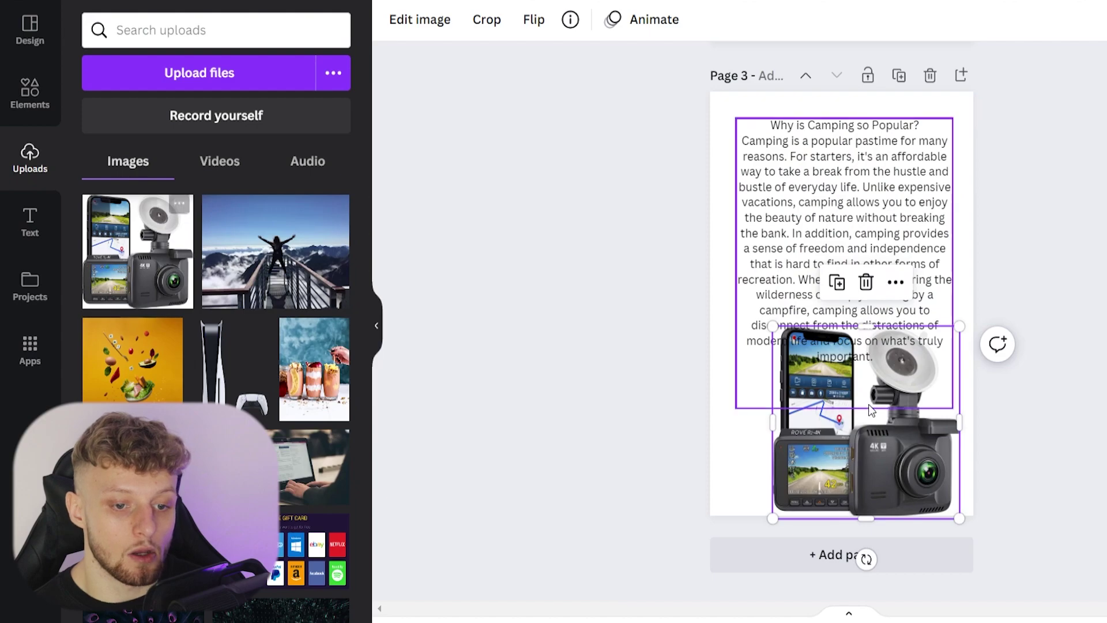
left_click_drag(960, 327, 896, 392)
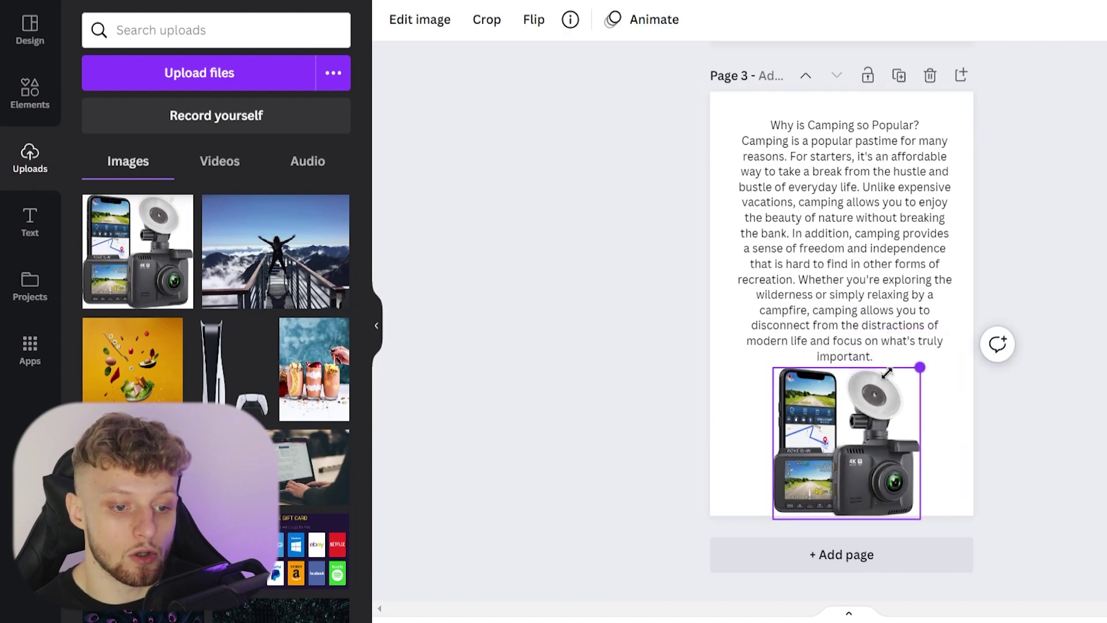
left_click_drag(852, 443, 863, 423)
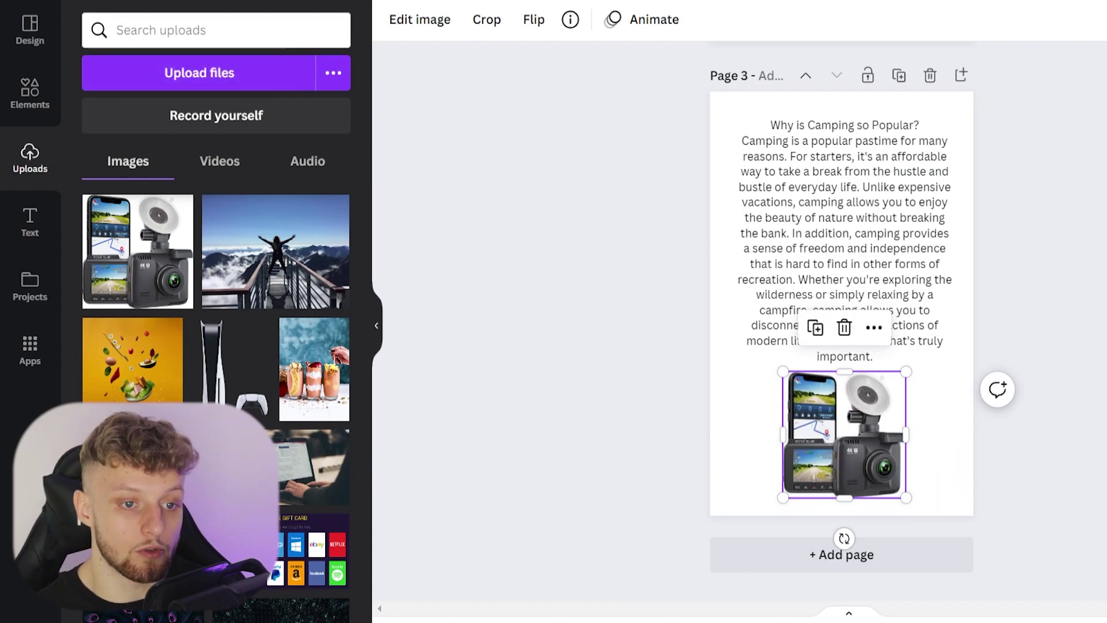
left_click(1023, 248)
scroll(1024, 248, "up", 5)
scroll(1012, 260, "up", 3)
scroll(1004, 300, "up", 2)
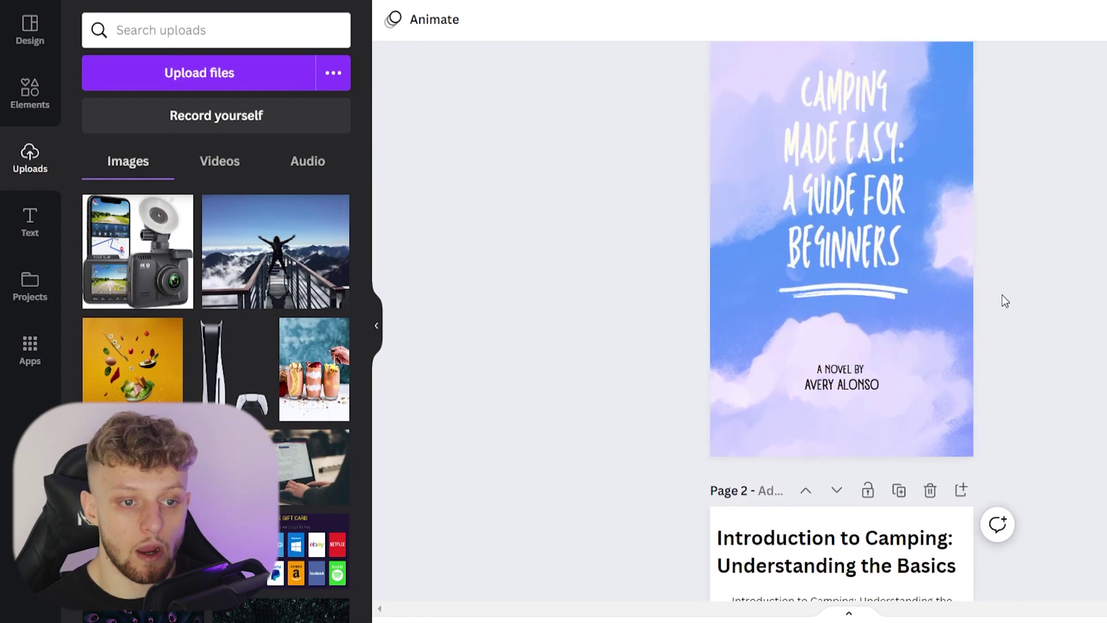
scroll(1004, 301, "up", 1)
scroll(921, 318, "down", 4)
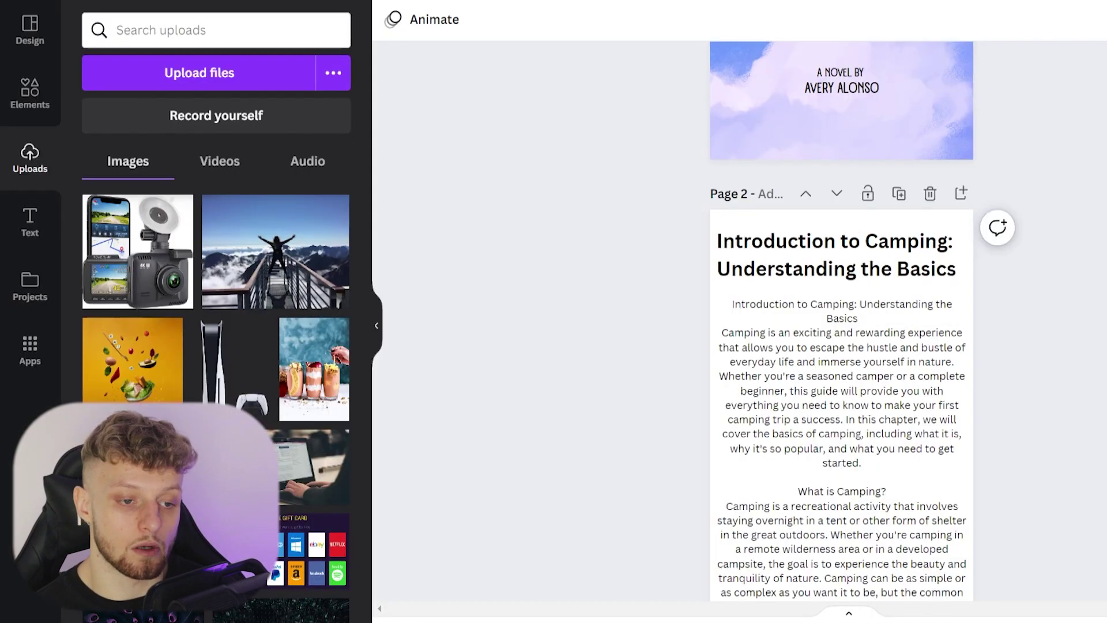
scroll(878, 288, "down", 2)
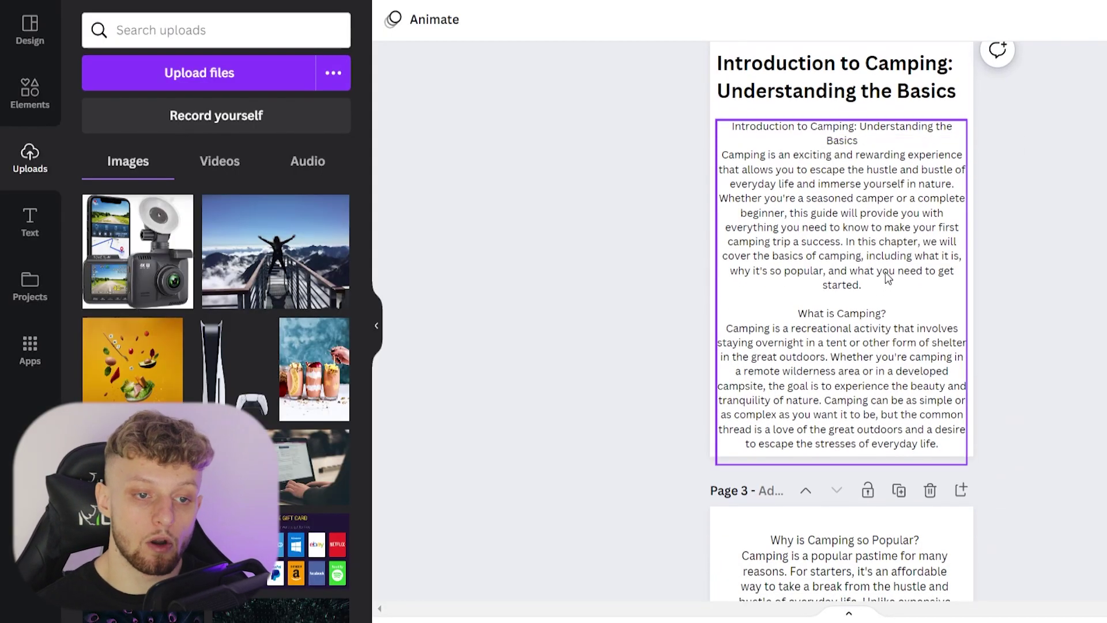
scroll(947, 374, "up", 2)
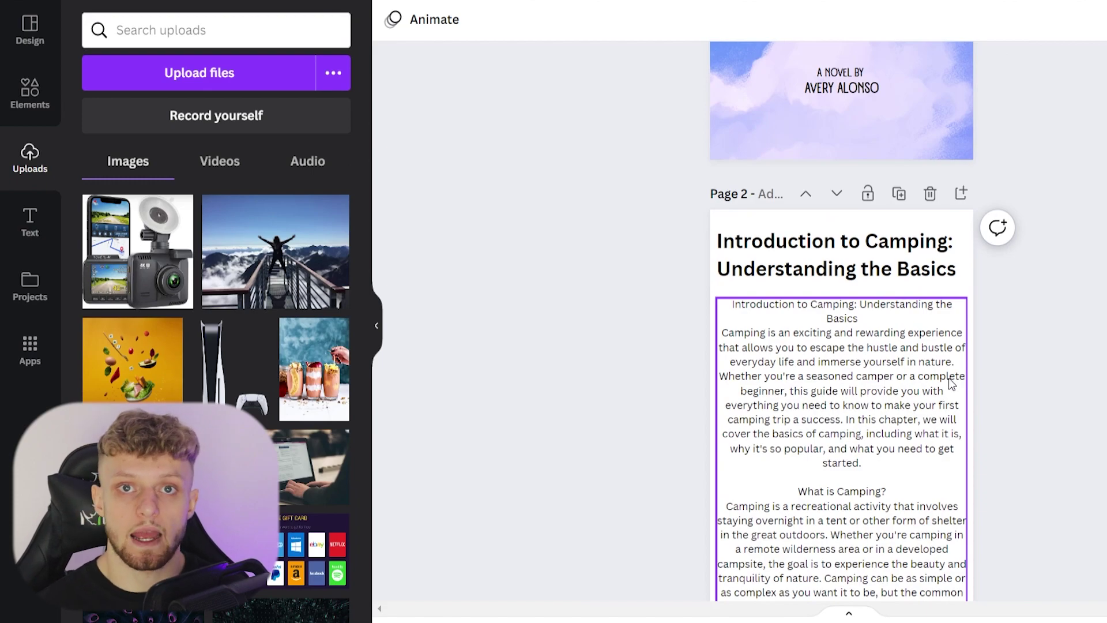